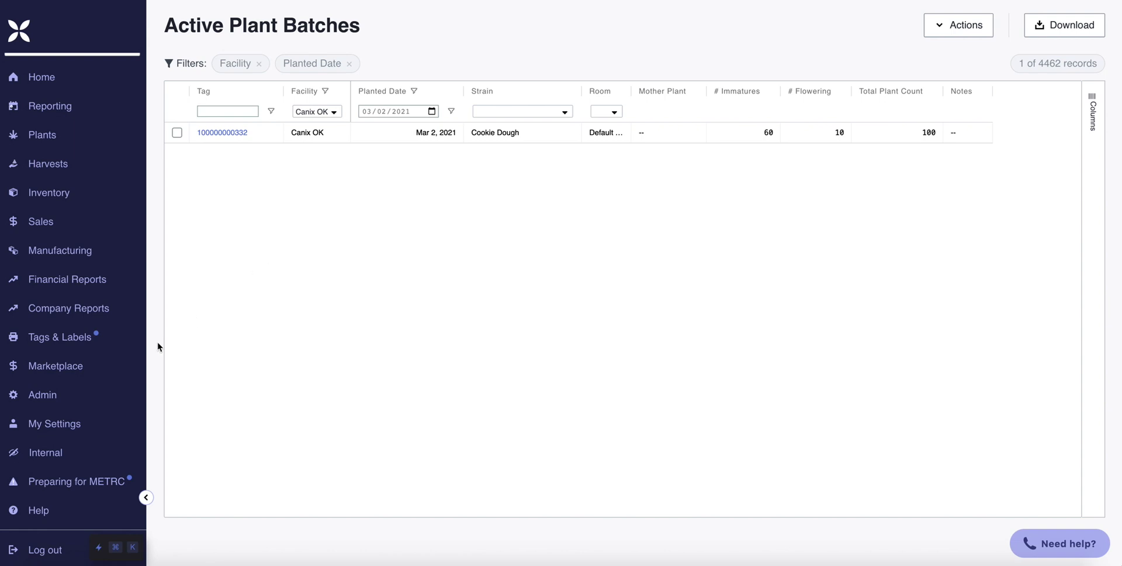
- Open the custom label printing page under Tags & Labels
left_click(91, 346)
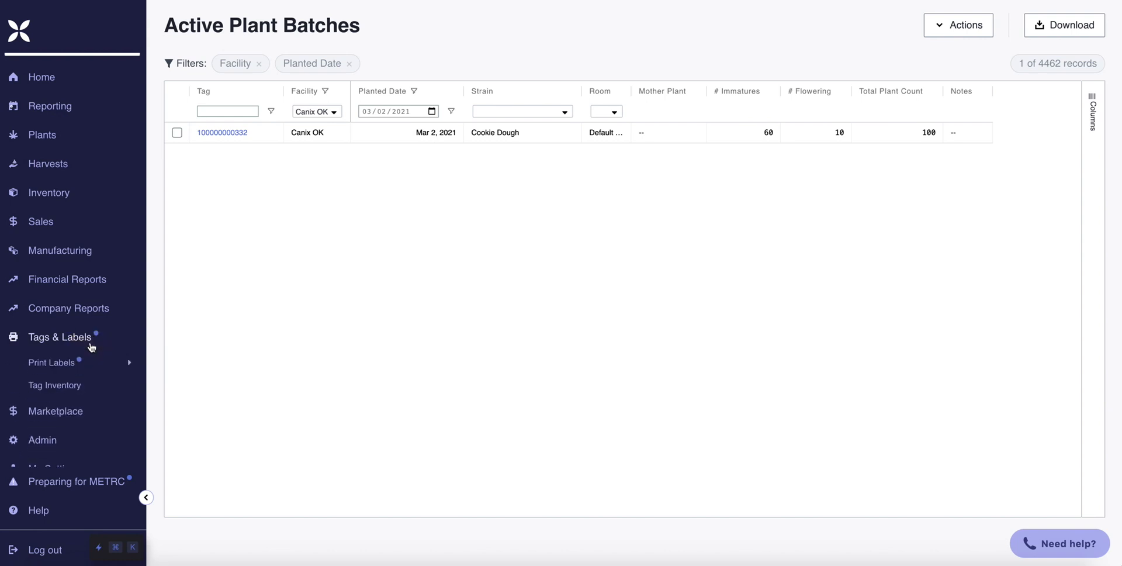
left_click(100, 369)
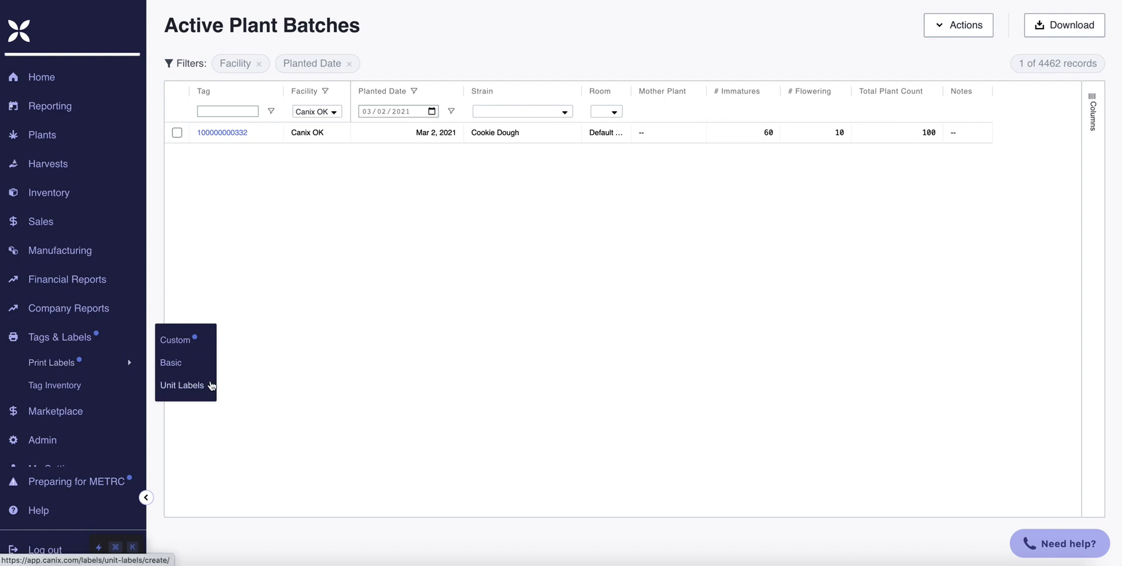
left_click(196, 344)
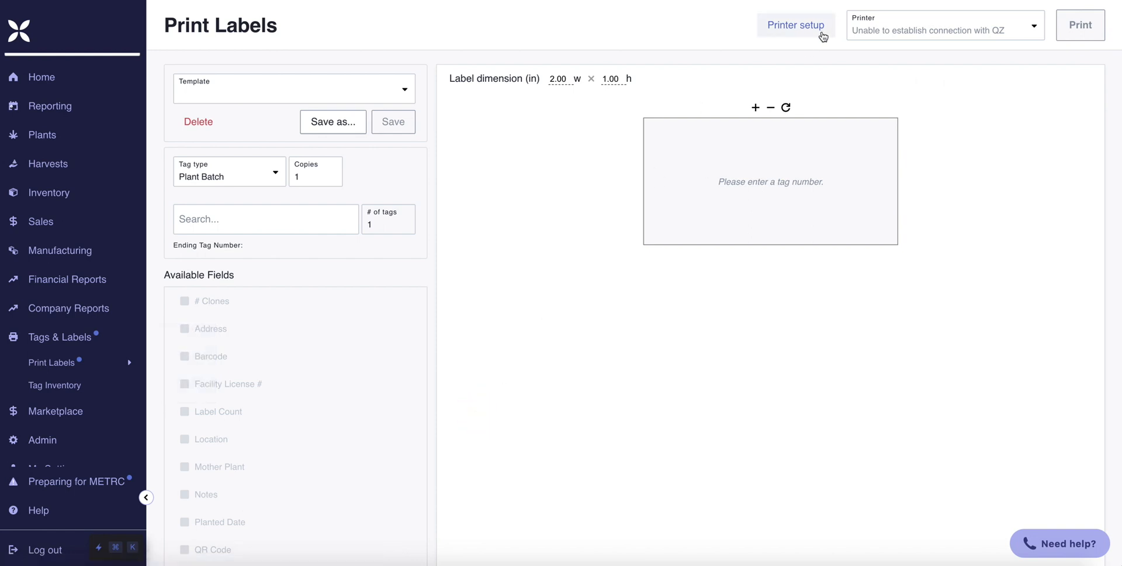
- Open the QZ download page from the printer setup's instructions for adding a printer
left_click(823, 37)
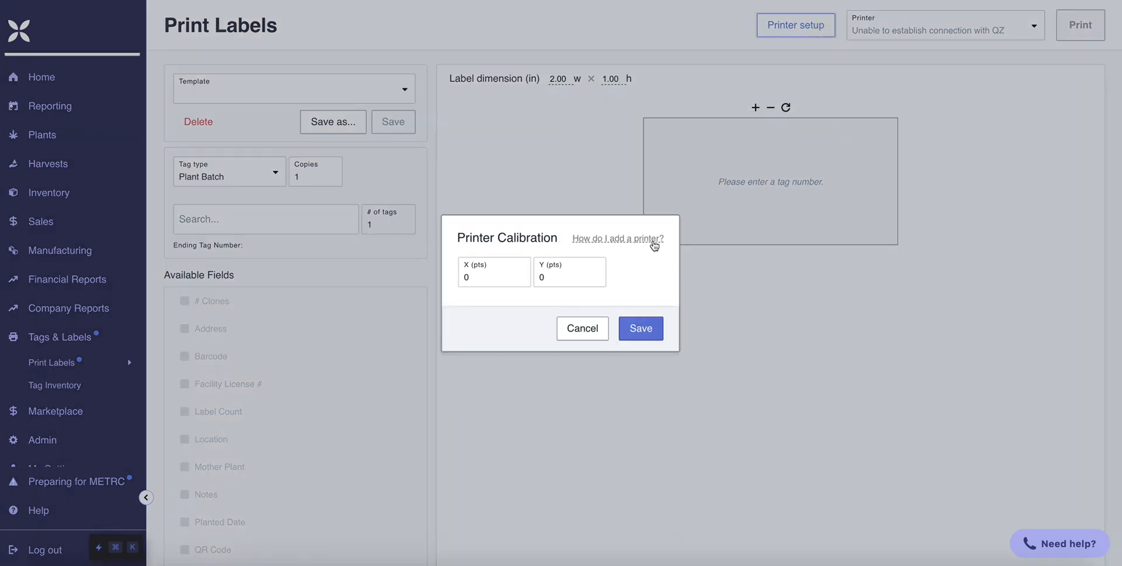
left_click(654, 241)
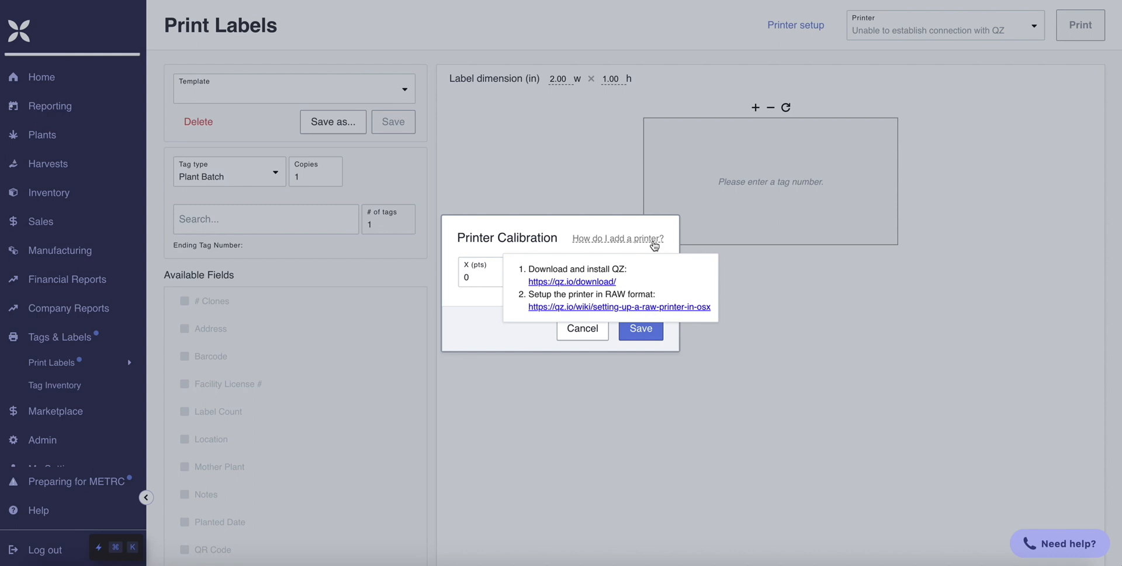
left_click(611, 281)
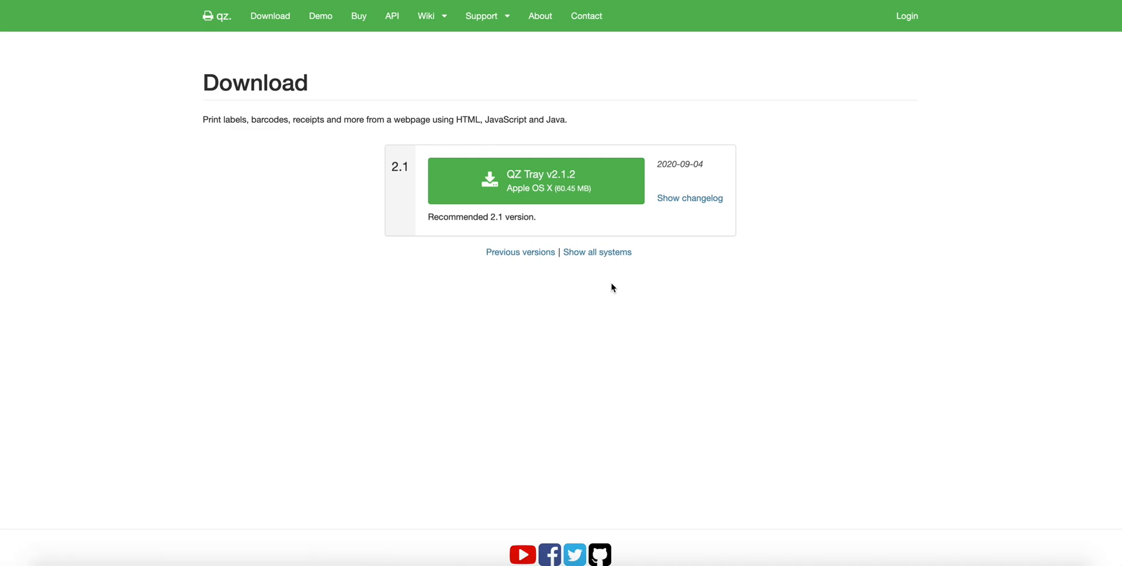
- Download QZ Tray v2.1.2 for Apple OS X and try a standard installation on Macintosh HD, authorizing it with the account password
left_click(599, 196)
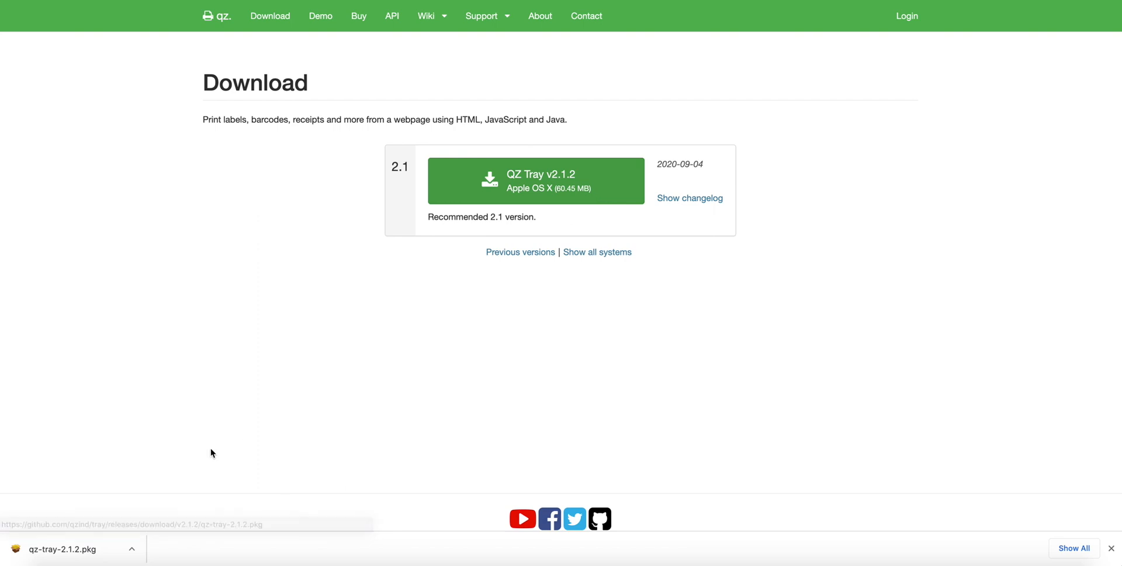
left_click(85, 552)
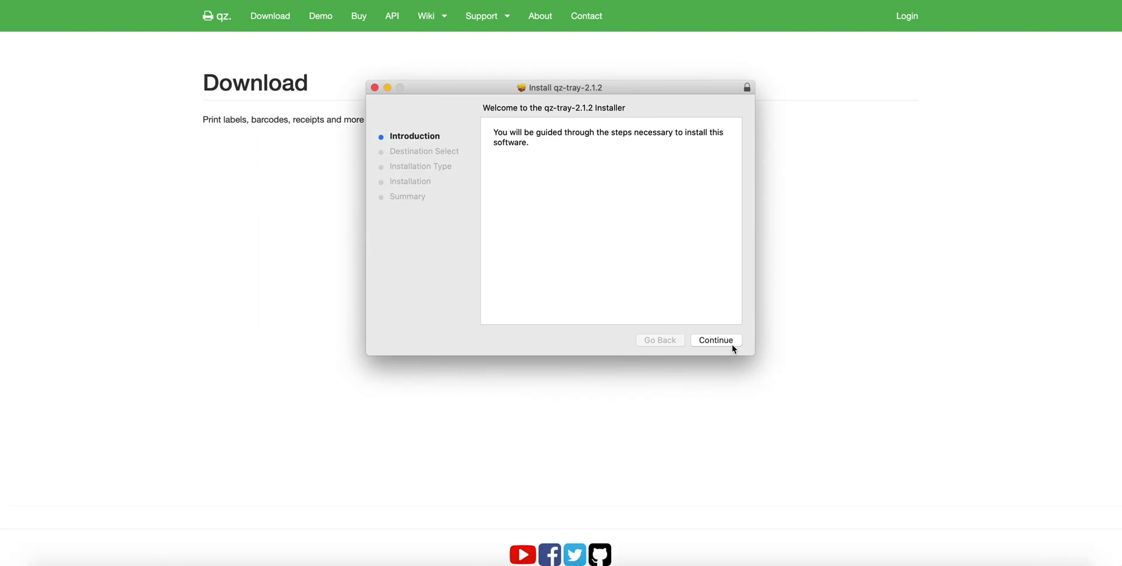
left_click(732, 341)
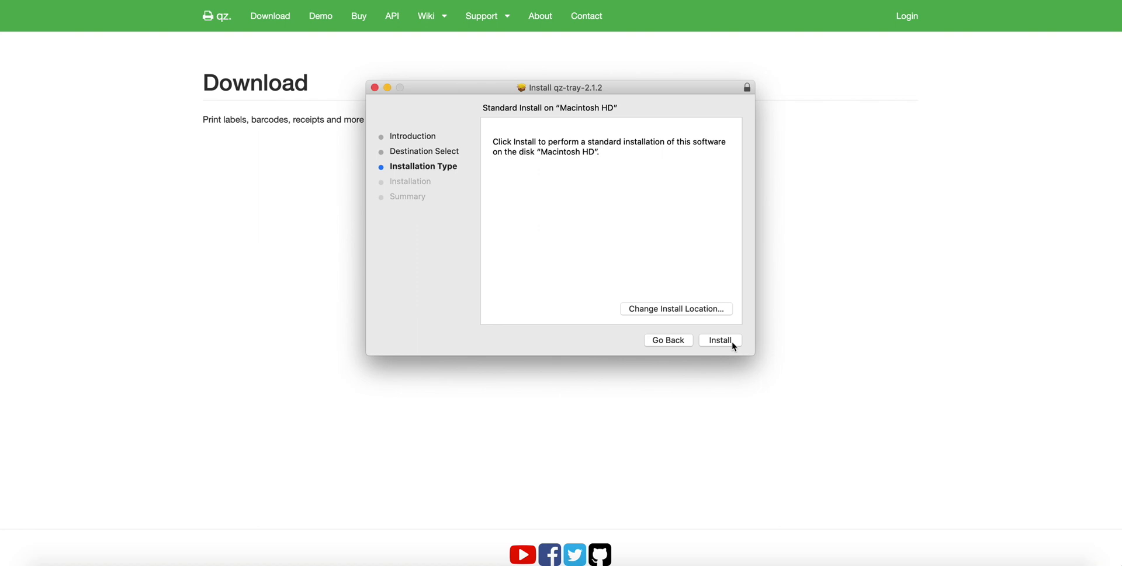
left_click(733, 345)
key("Return")
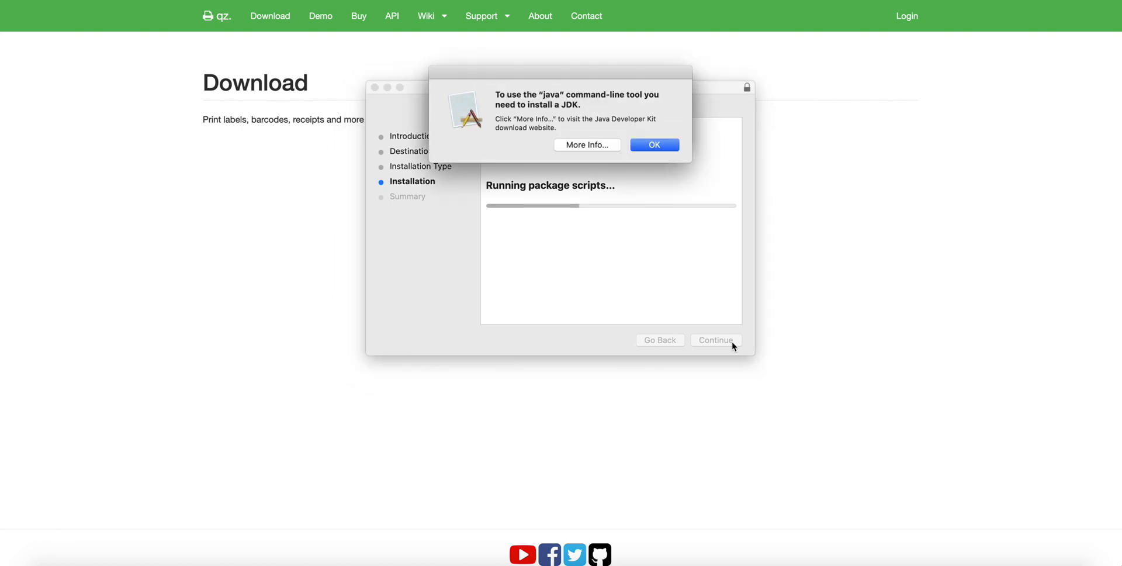
- Acknowledge the Java requirement prompts and download the OpenJDK 11 (LTS) HotSpot release for macOS x64
left_click(673, 148)
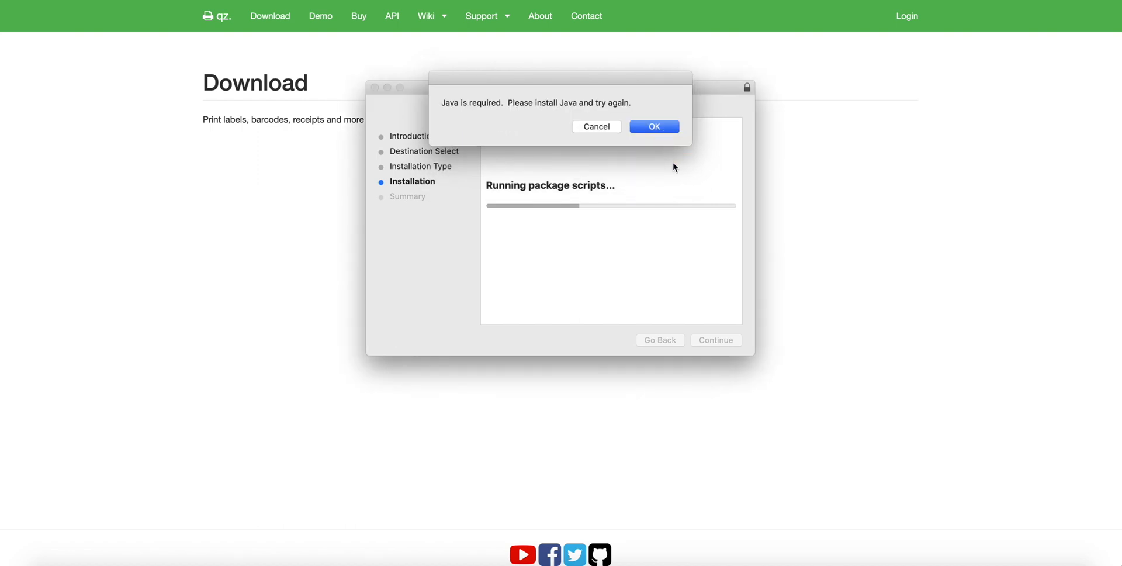
left_click(669, 128)
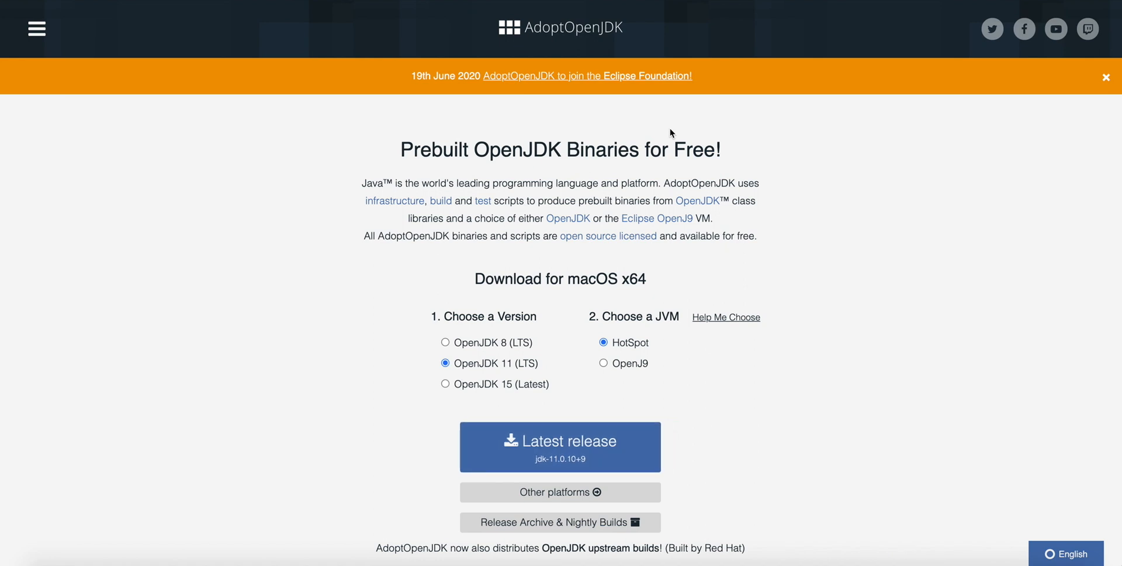
scroll(731, 304, "down", 2)
left_click(606, 391)
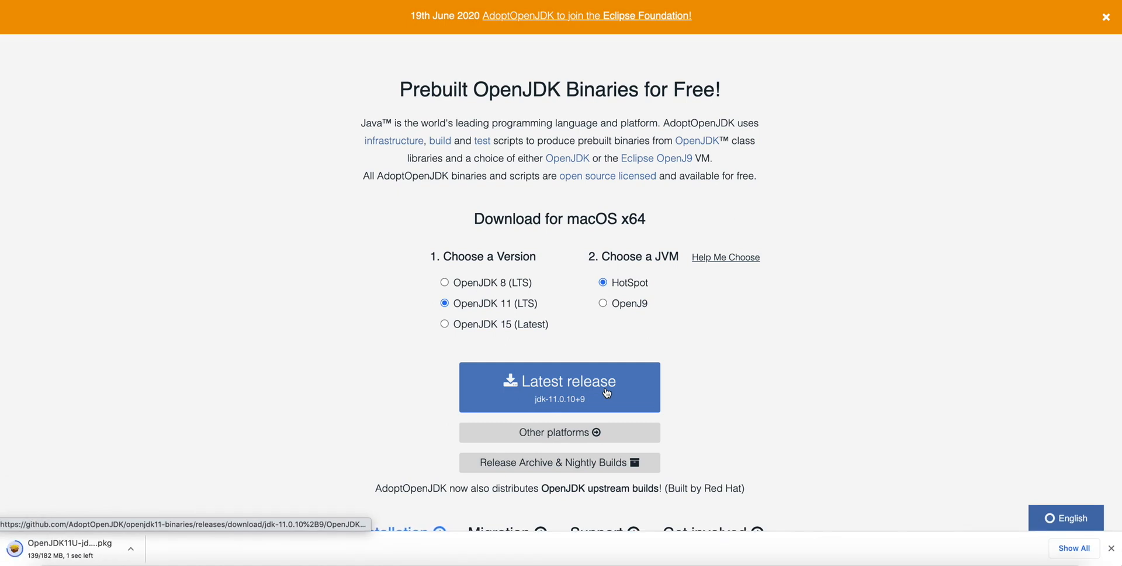
- Install AdoptOpenJDK 11.0.10+9 on Macintosh HD, agreeing to the license and entering the account password, and move its installer to the Trash
left_click(94, 552)
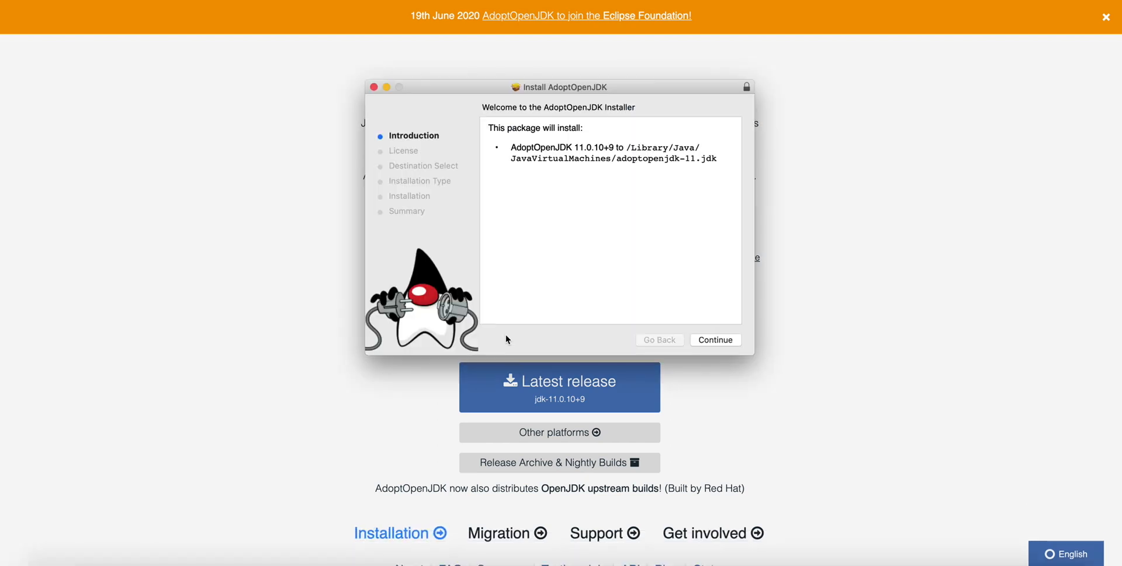
left_click(727, 340)
left_click(729, 341)
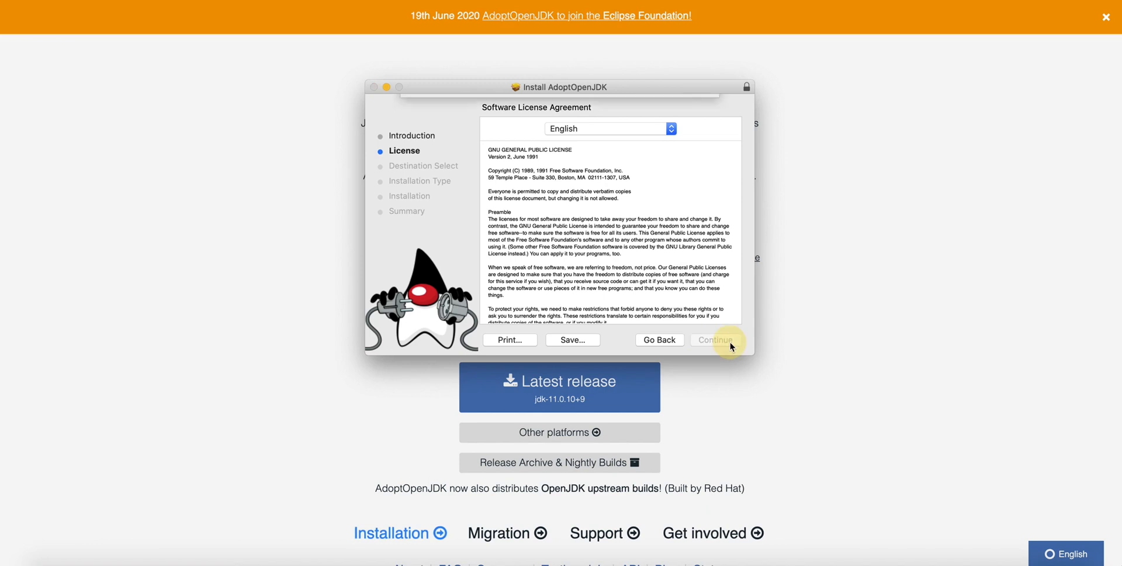
left_click(696, 187)
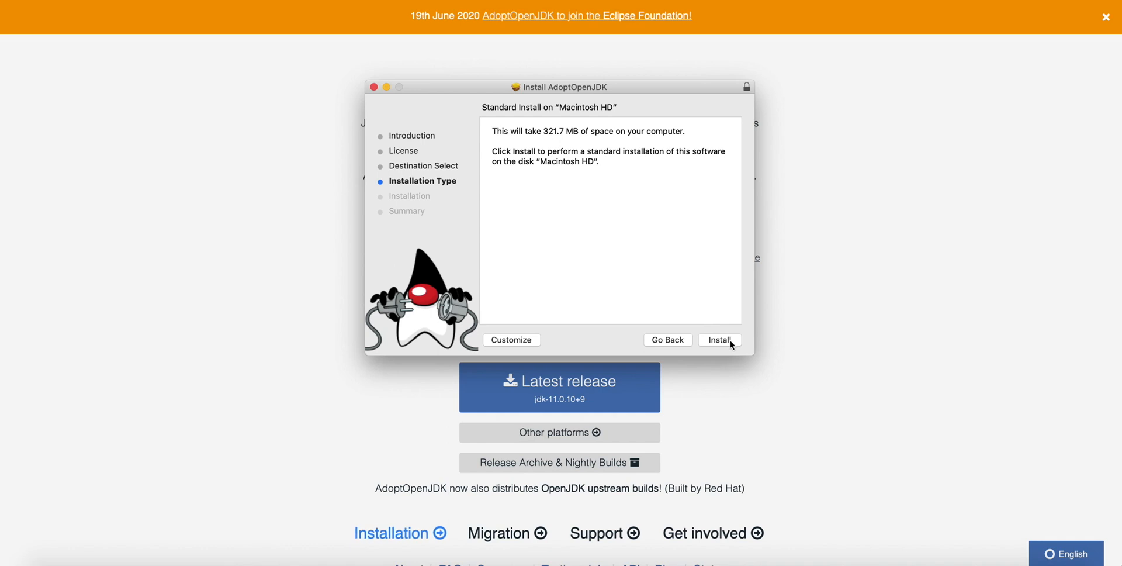
left_click(731, 340)
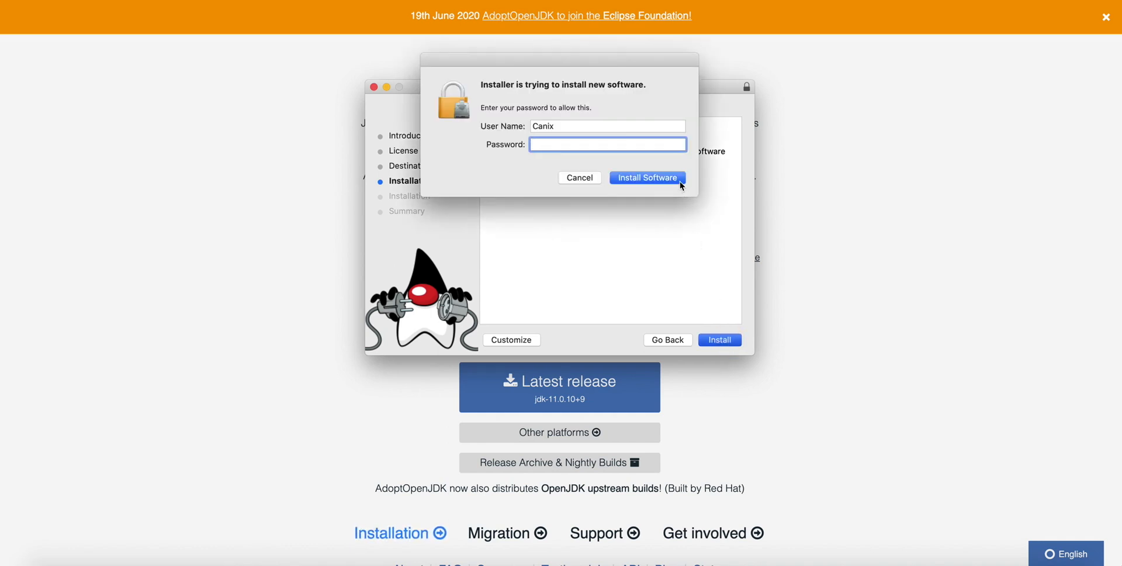
left_click(679, 181)
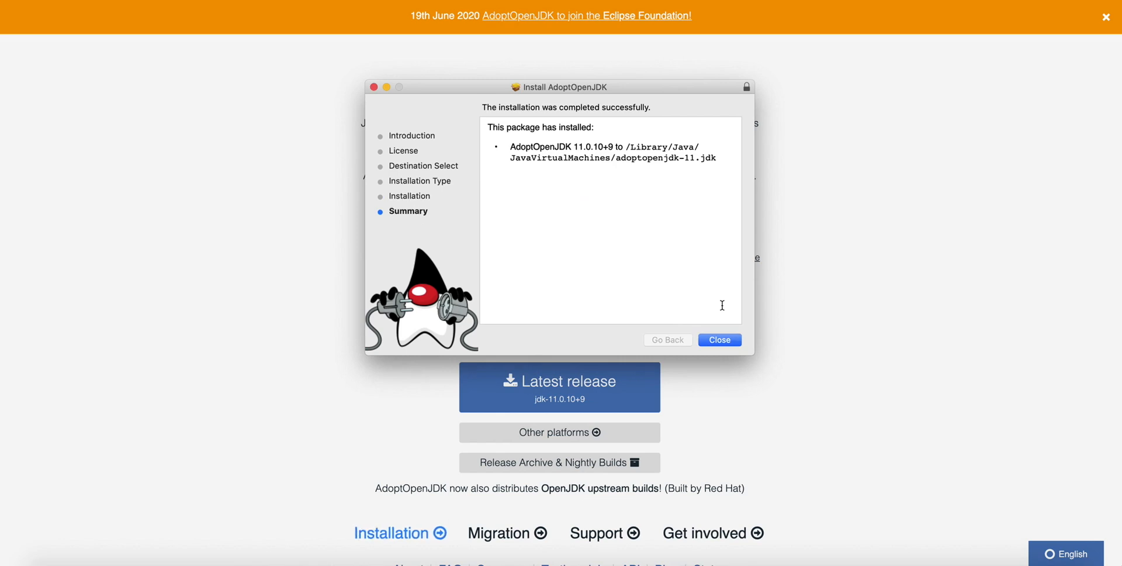
left_click(737, 343)
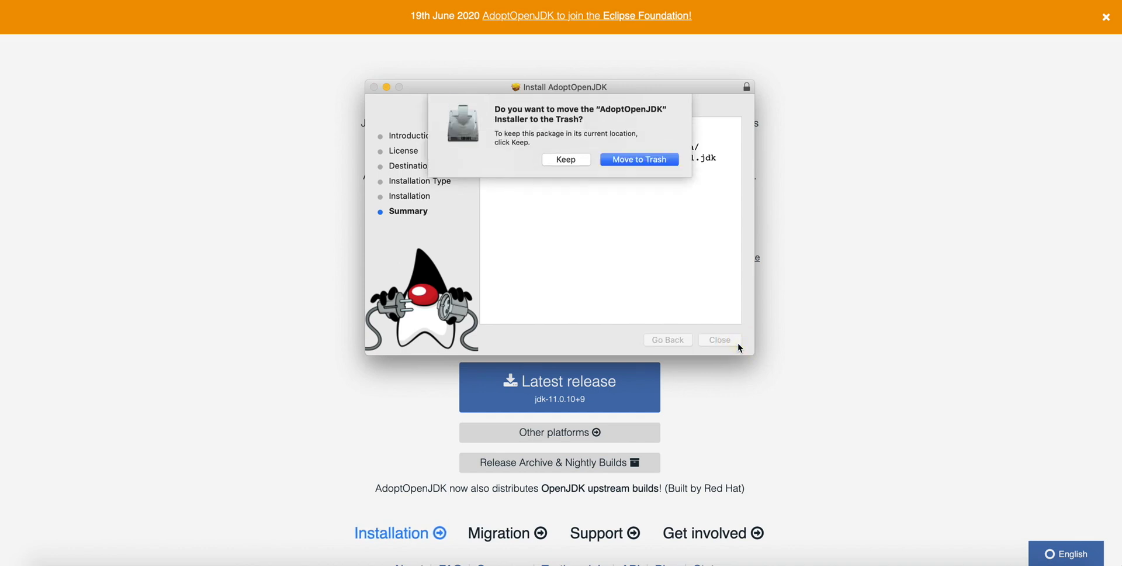
left_click(673, 166)
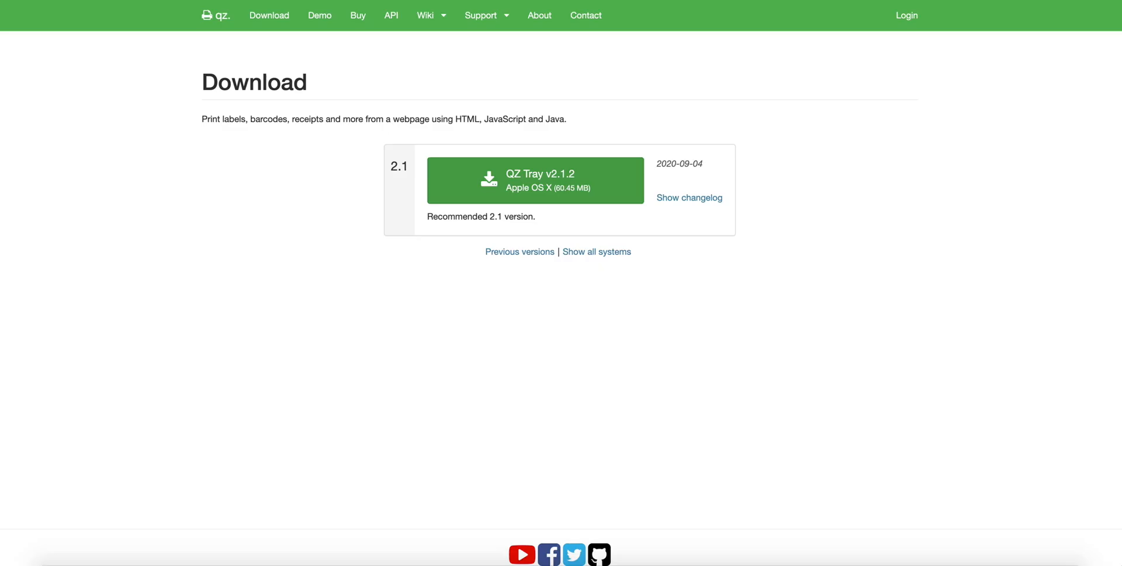
- Download the QZ Tray v2.1.2 package again and install it on Macintosh HD, authorizing with the account password
left_click(612, 197)
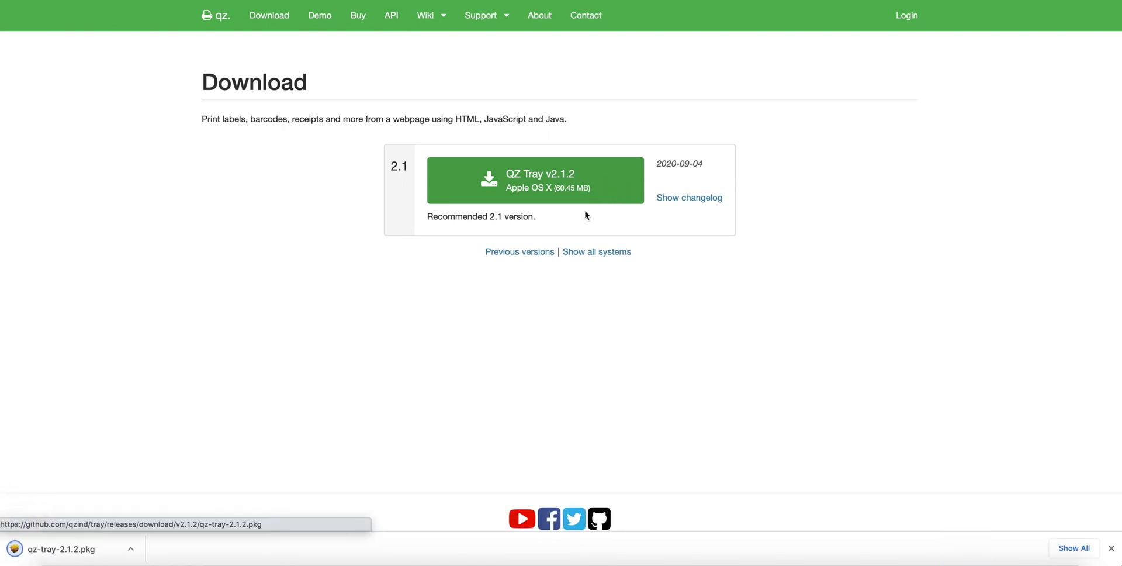
left_click(124, 549)
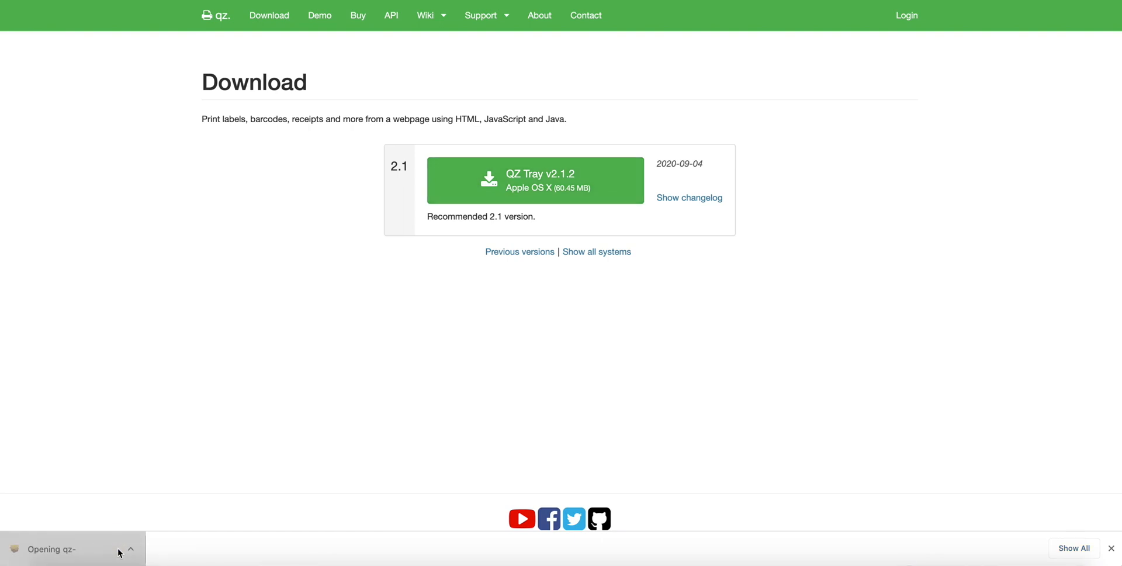
left_click(731, 339)
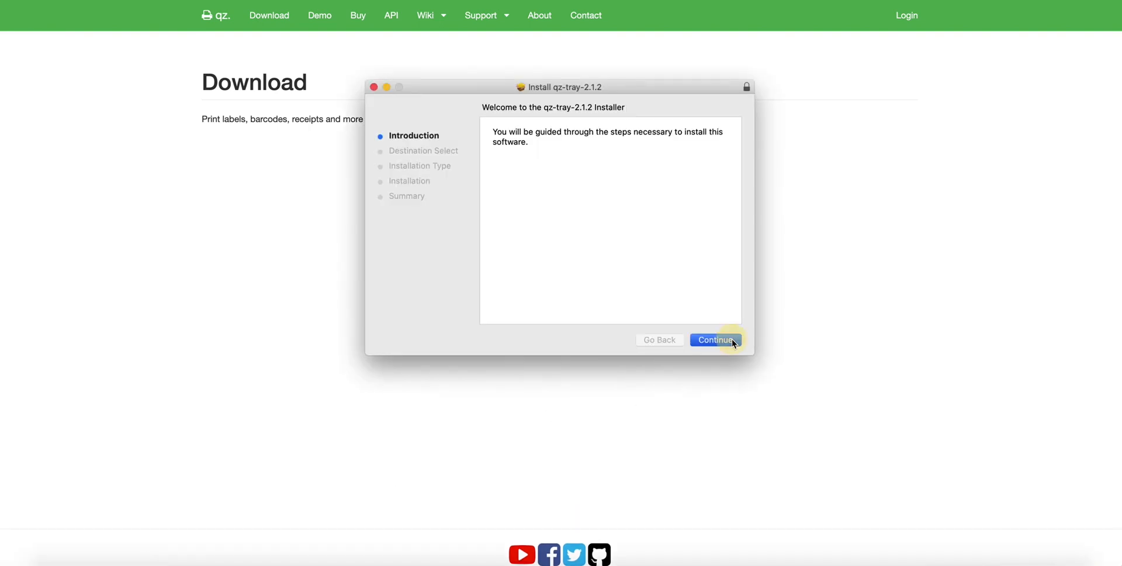
left_click(732, 339)
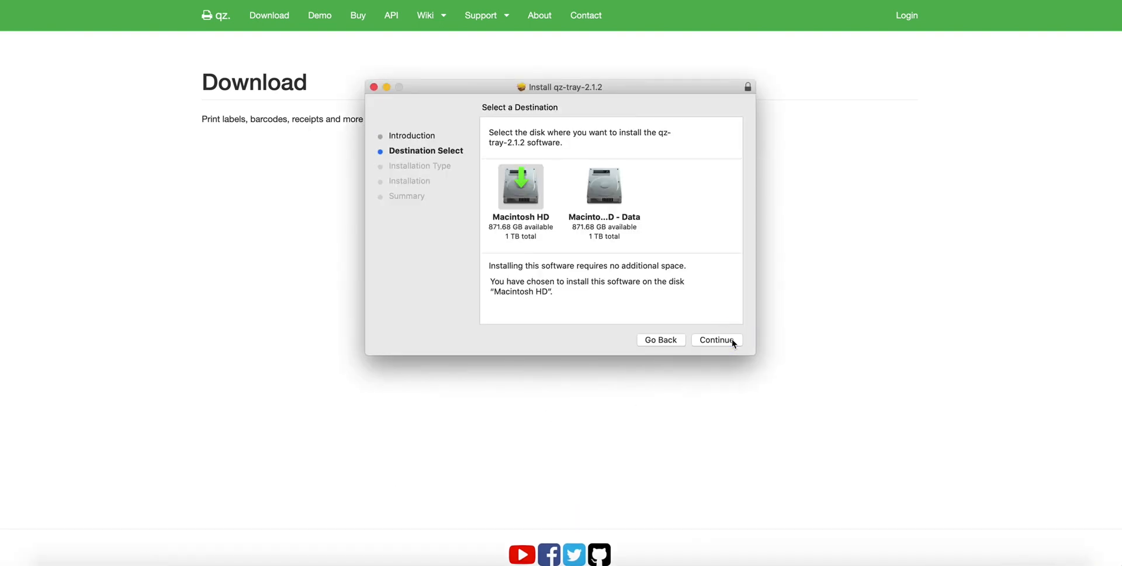
left_click(530, 203)
left_click(736, 344)
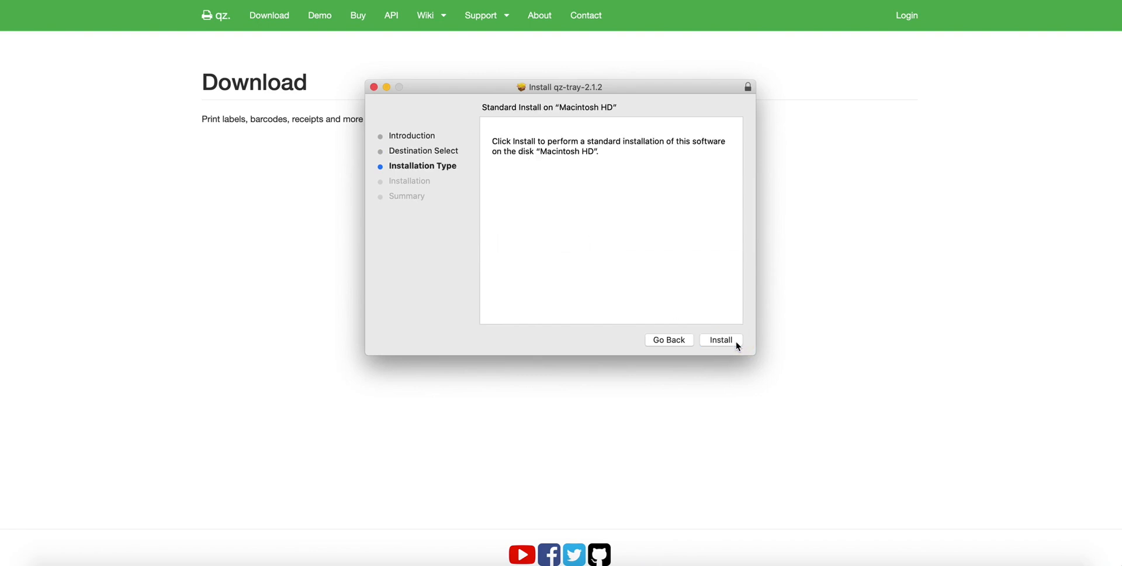
left_click(736, 343)
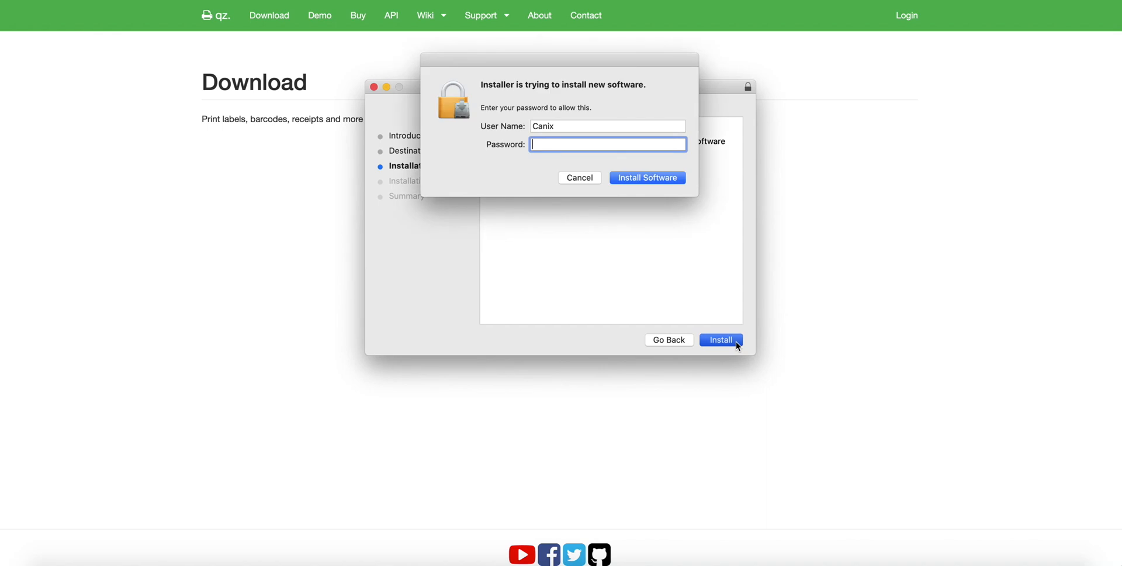
left_click(681, 178)
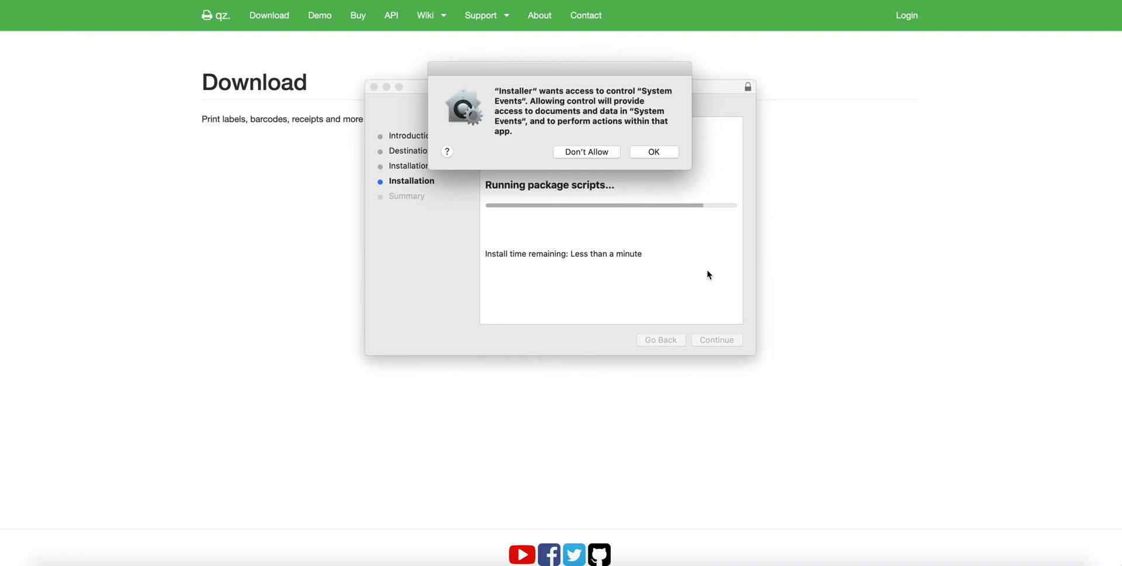
- Allow the installer to control System Events, and finish by closing it and moving the qz-tray-2.1.2 package to the Trash
left_click(671, 152)
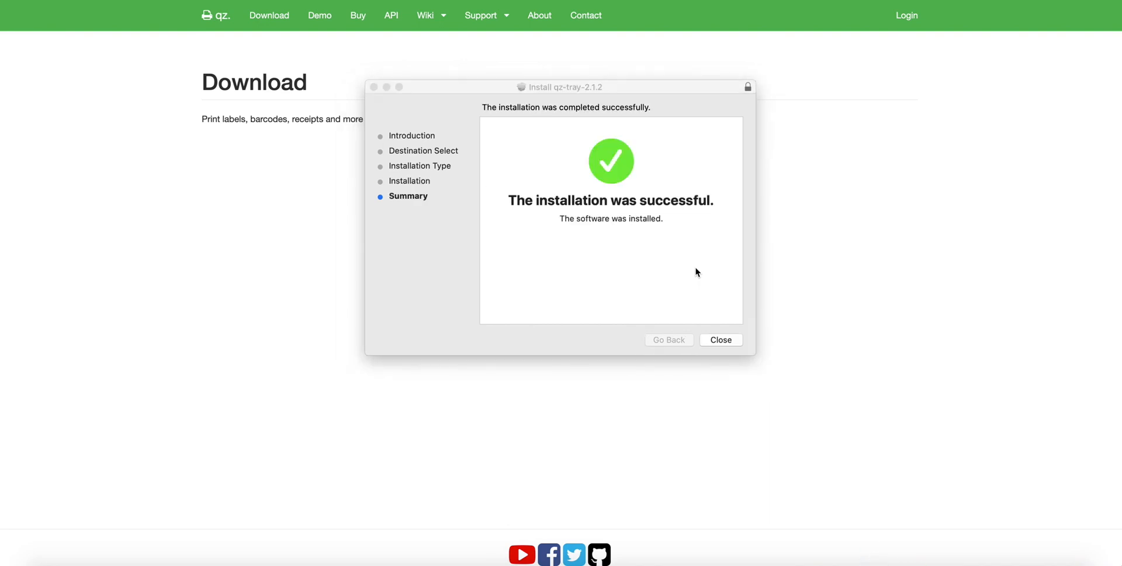
left_click(735, 339)
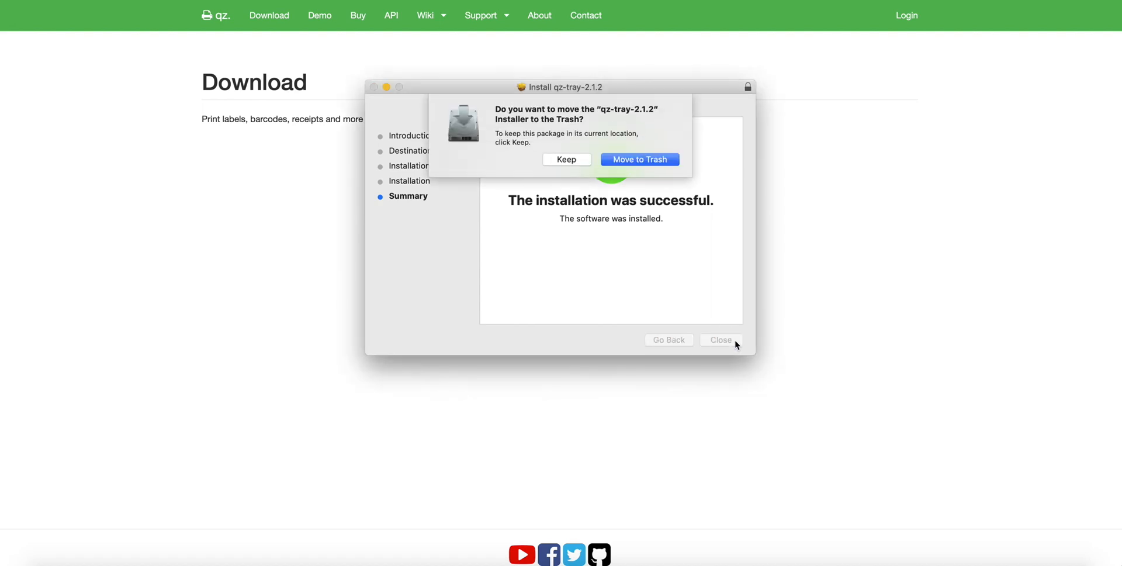
left_click(677, 161)
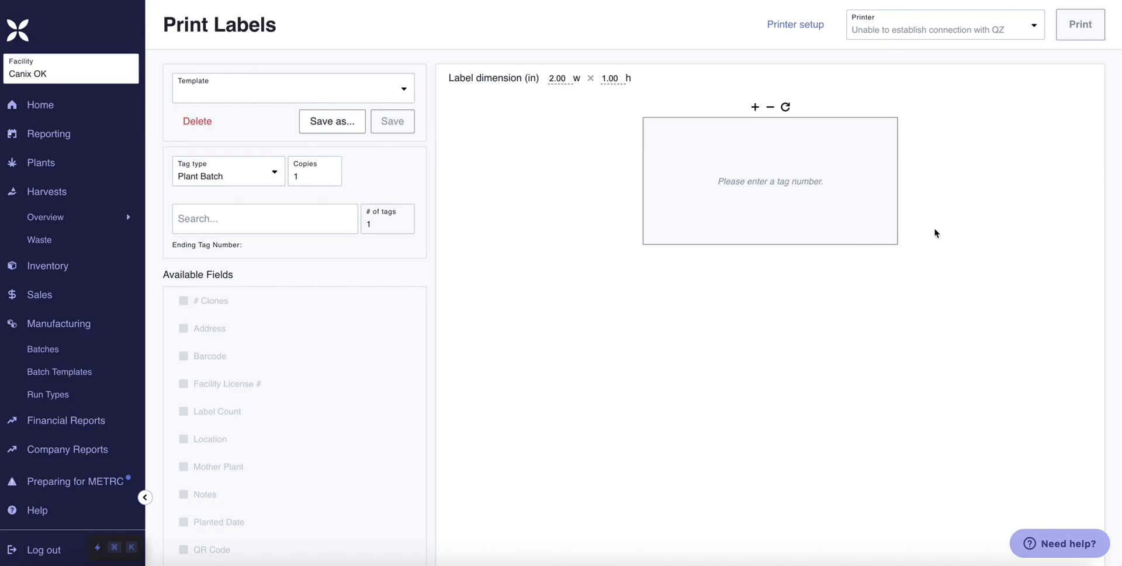
- Refresh the printer list on the Canix Print Labels page
left_click(1034, 29)
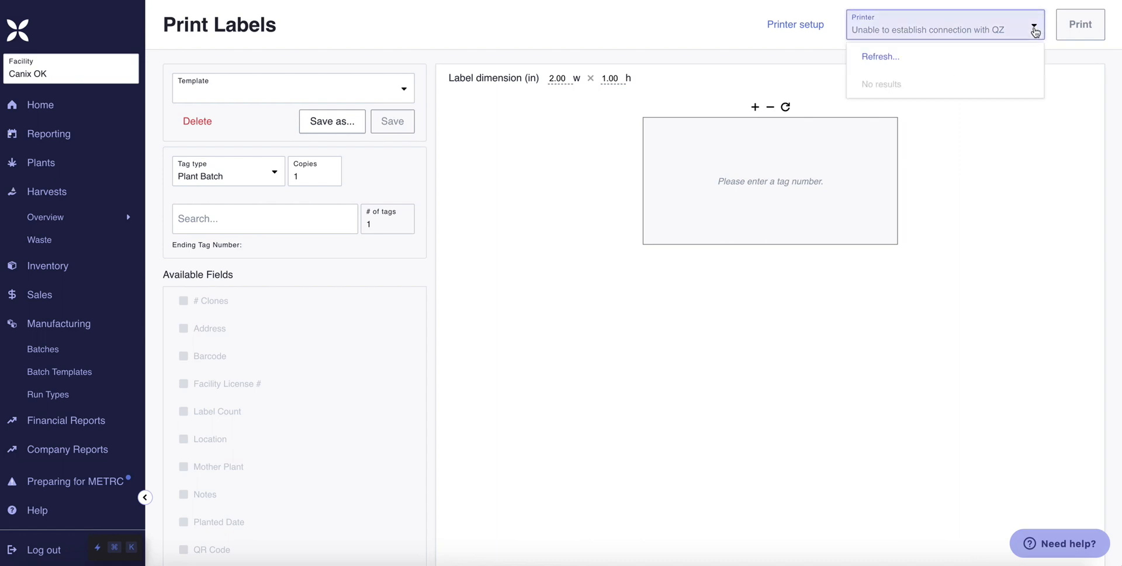
left_click(889, 58)
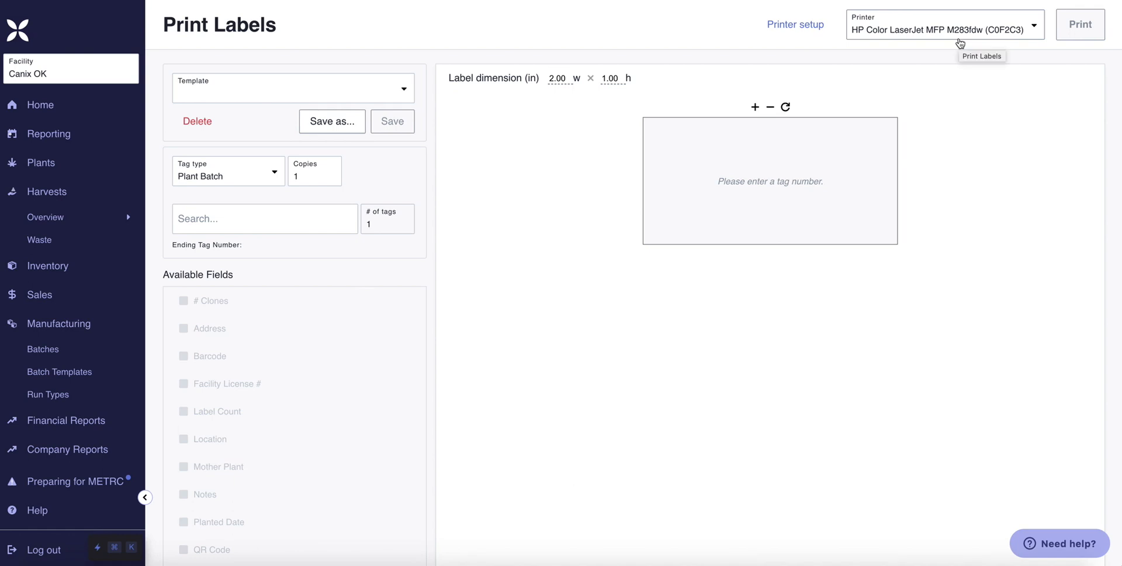
- Open the QZ wiki guide for setting up a raw printer in OSX from the printer setup instructions
left_click(811, 34)
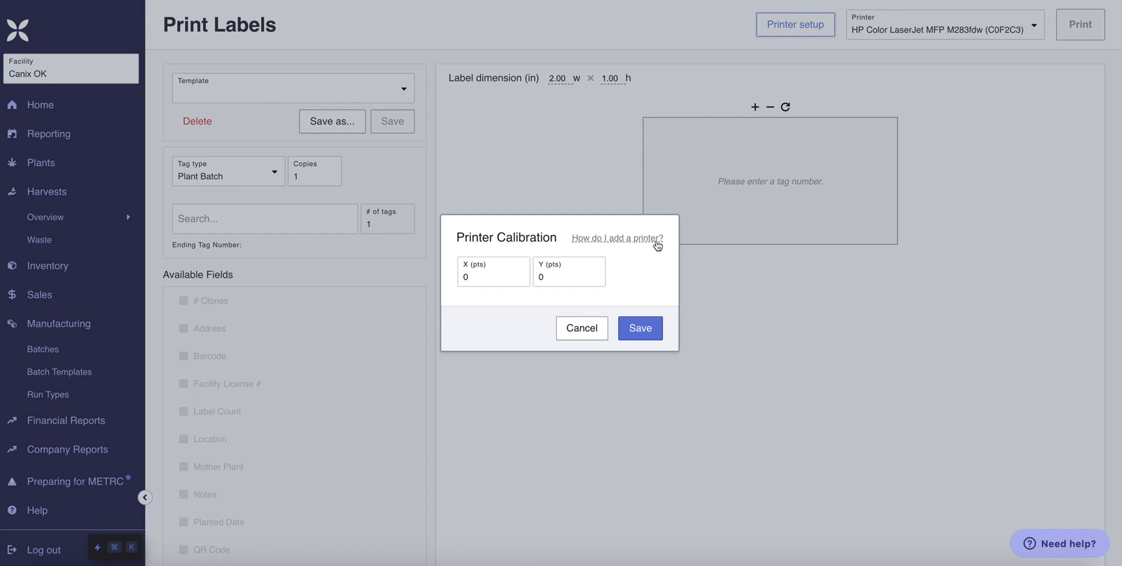
left_click(657, 245)
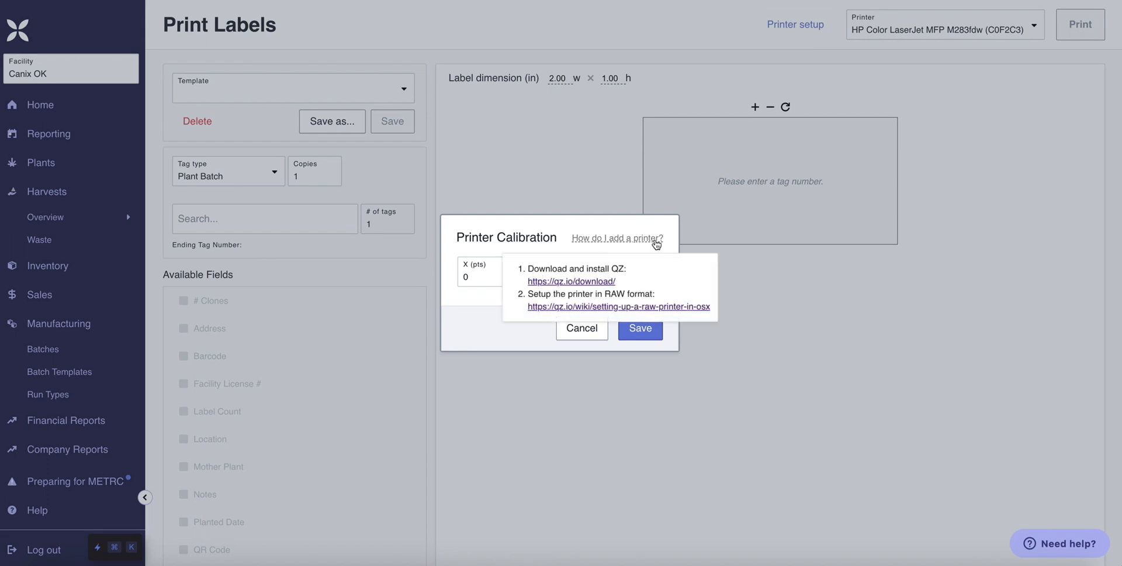
left_click(657, 310)
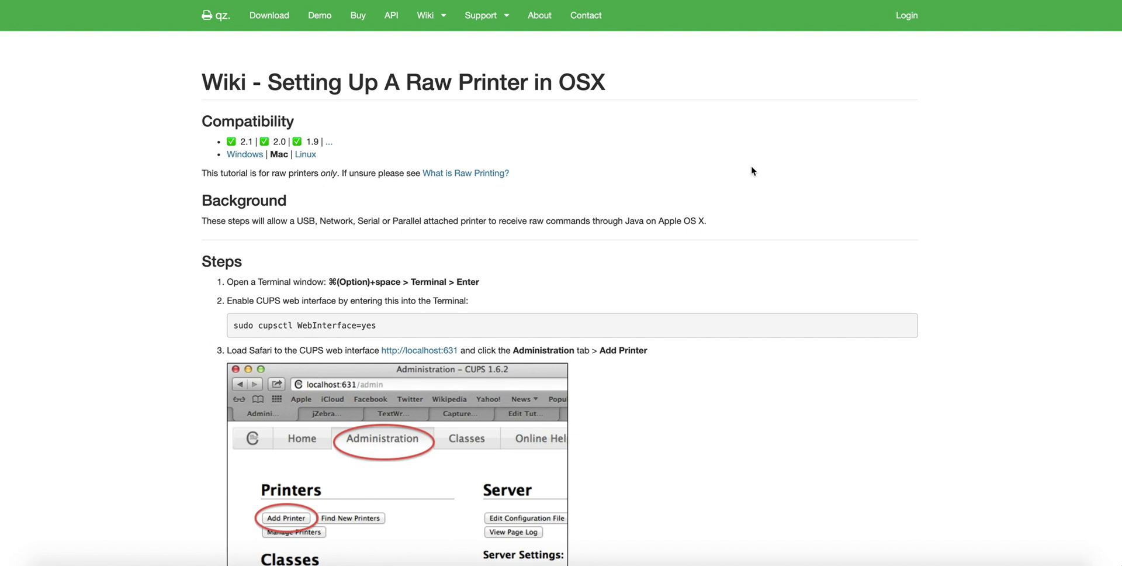
- Read the wiki explanation of what raw printing is and its common languages, and return to the OSX raw printer guide
left_click(487, 175)
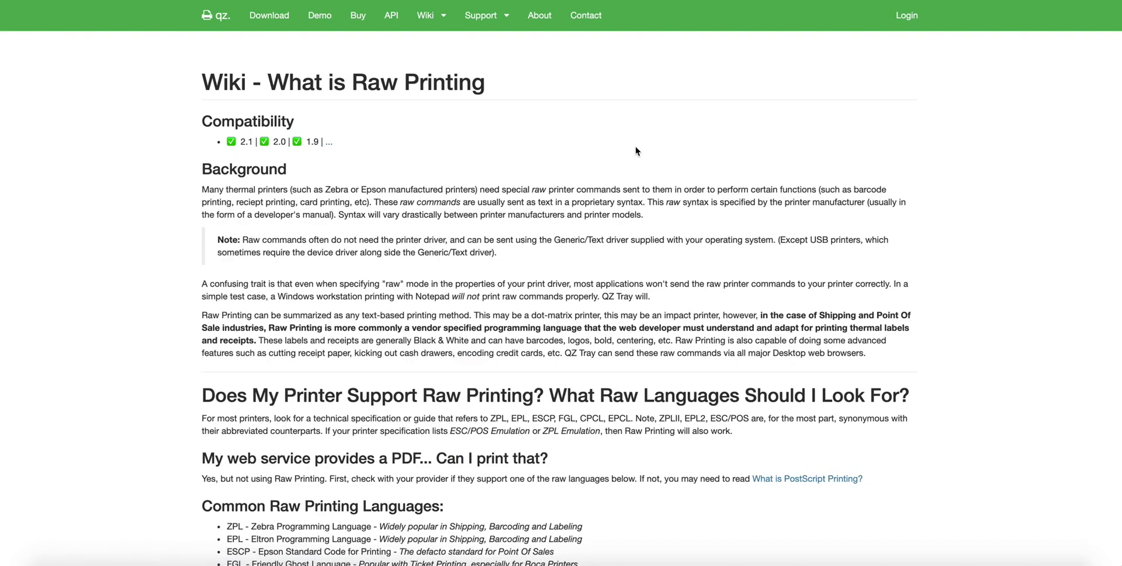
scroll(636, 151, "down", 5)
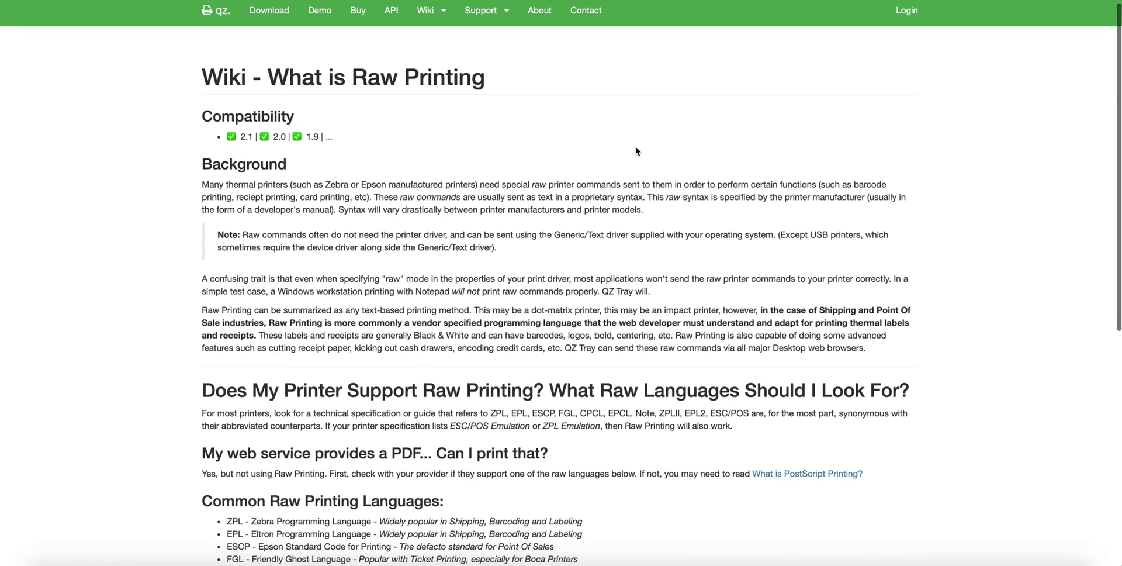
scroll(636, 146, "down", 4)
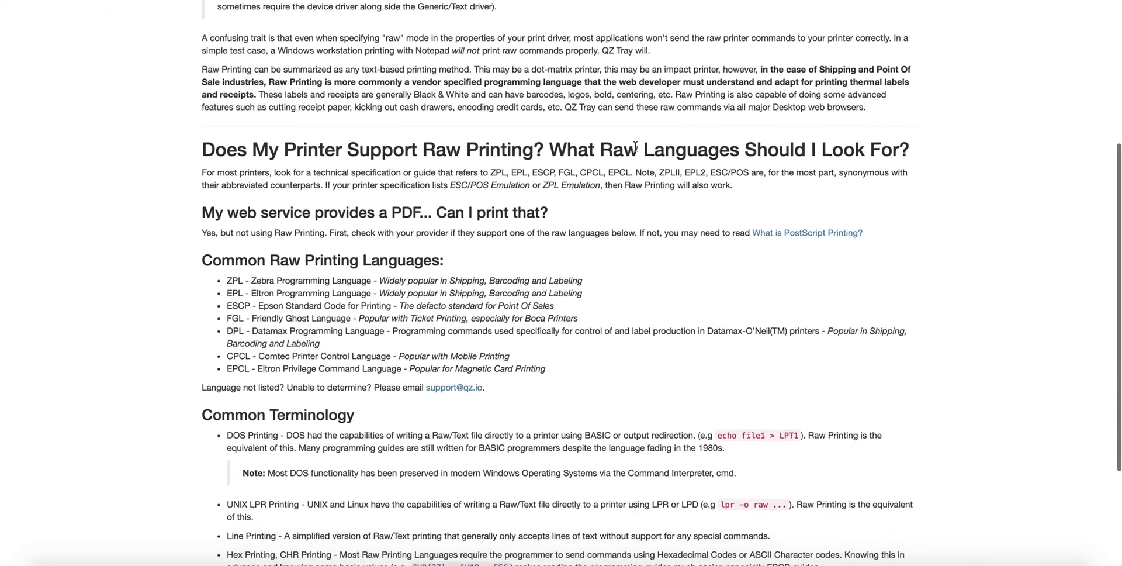
scroll(636, 146, "up", 8)
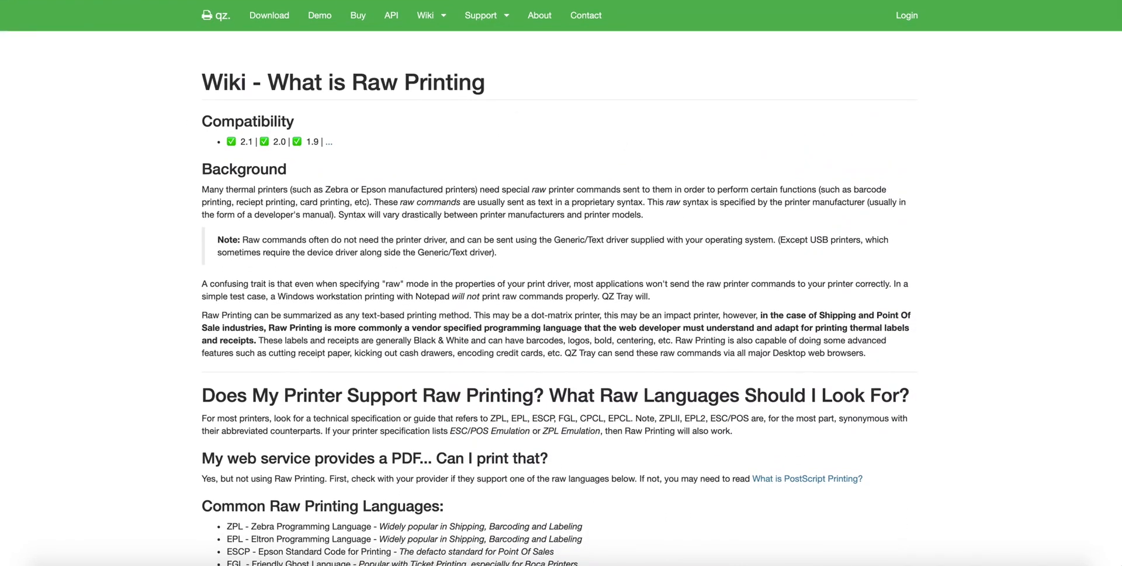
key("super+Left")
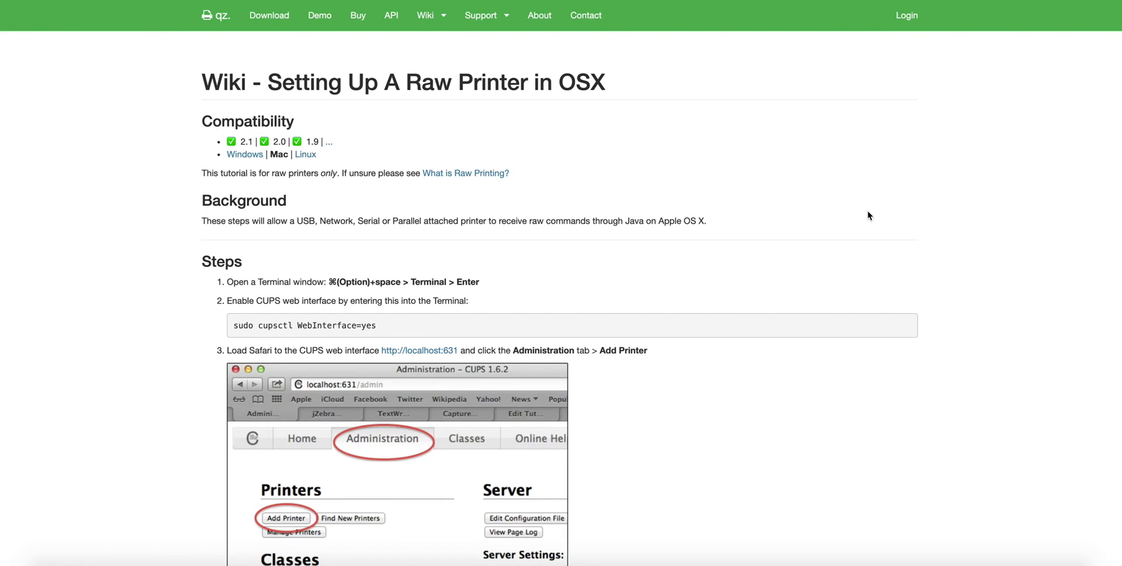
- Look through the steps of the OSX raw printer guide and open its Windows version
scroll(868, 214, "down", 3)
scroll(868, 212, "down", 10)
scroll(867, 215, "down", 16)
scroll(868, 215, "down", 14)
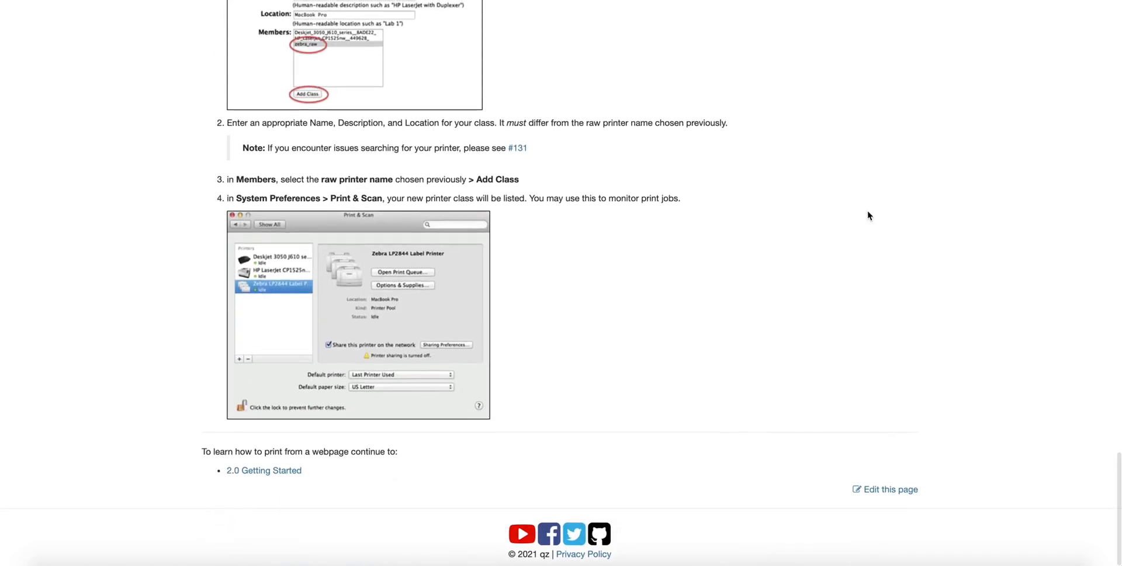
scroll(867, 215, "up", 20)
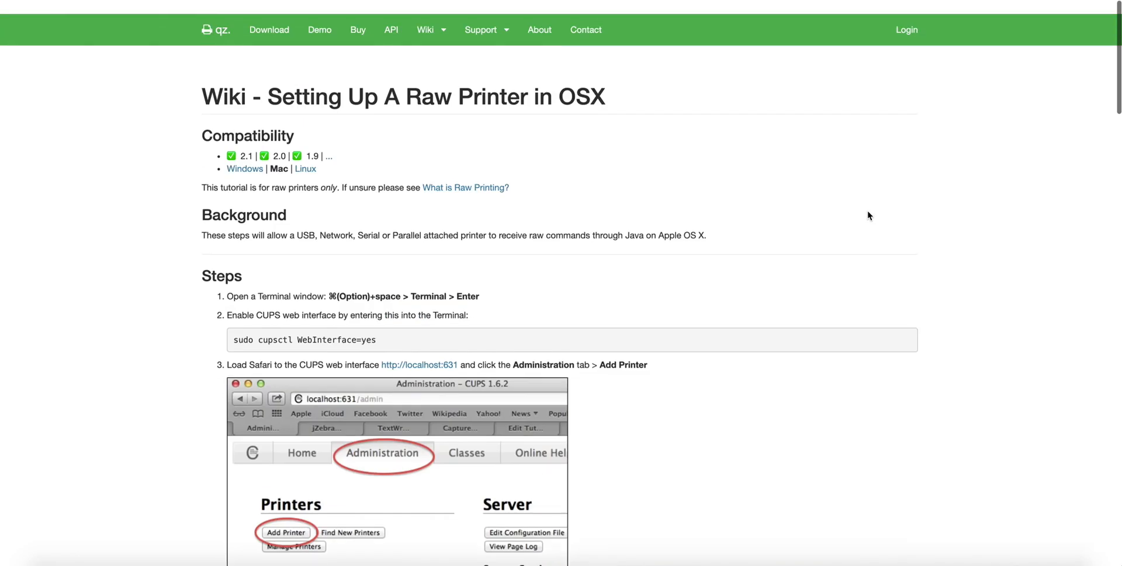
left_click(245, 154)
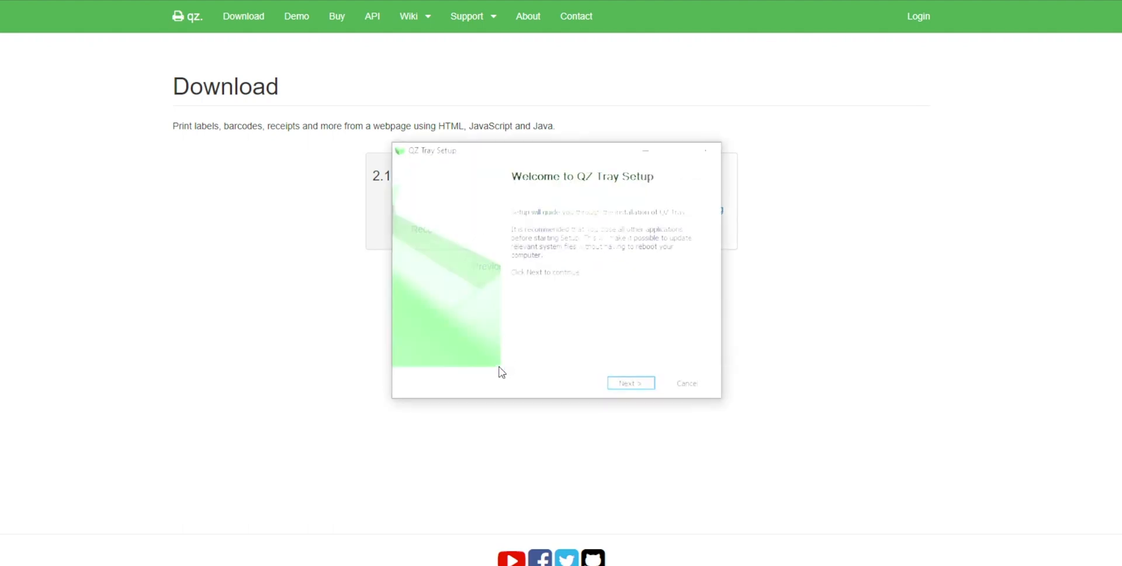
- Start installing QZ Tray on Windows into C:\Program Files\QZ Tray and agree to download the required Java
left_click(631, 384)
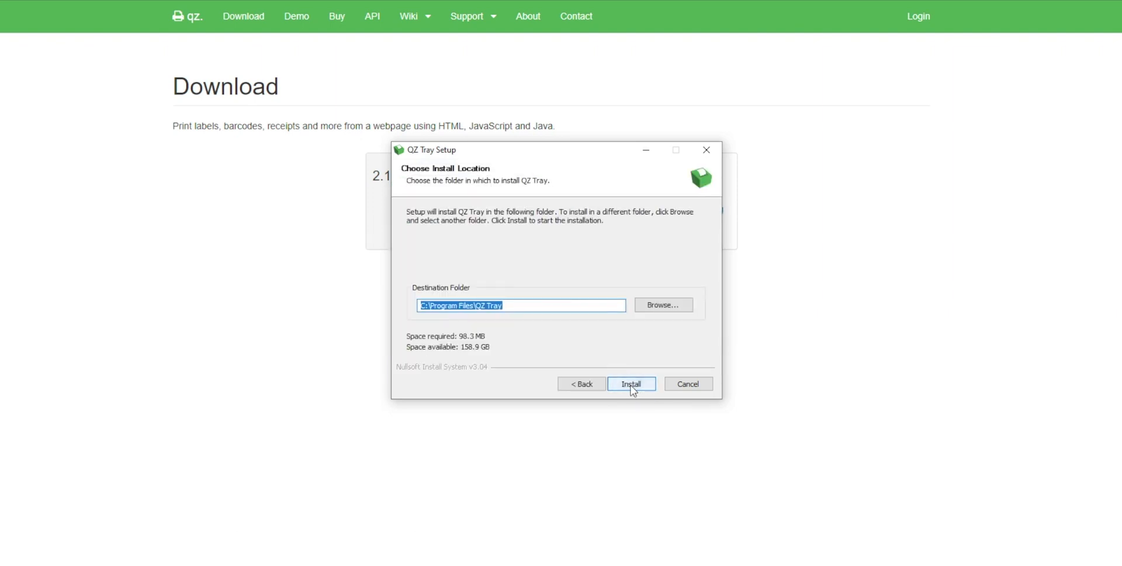
left_click(633, 385)
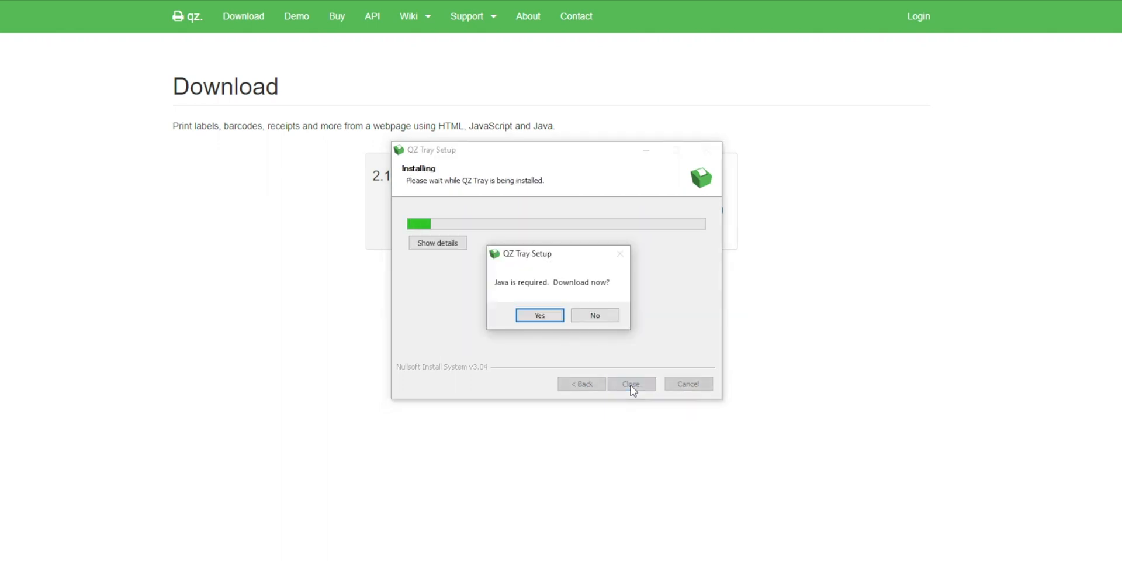
left_click(542, 317)
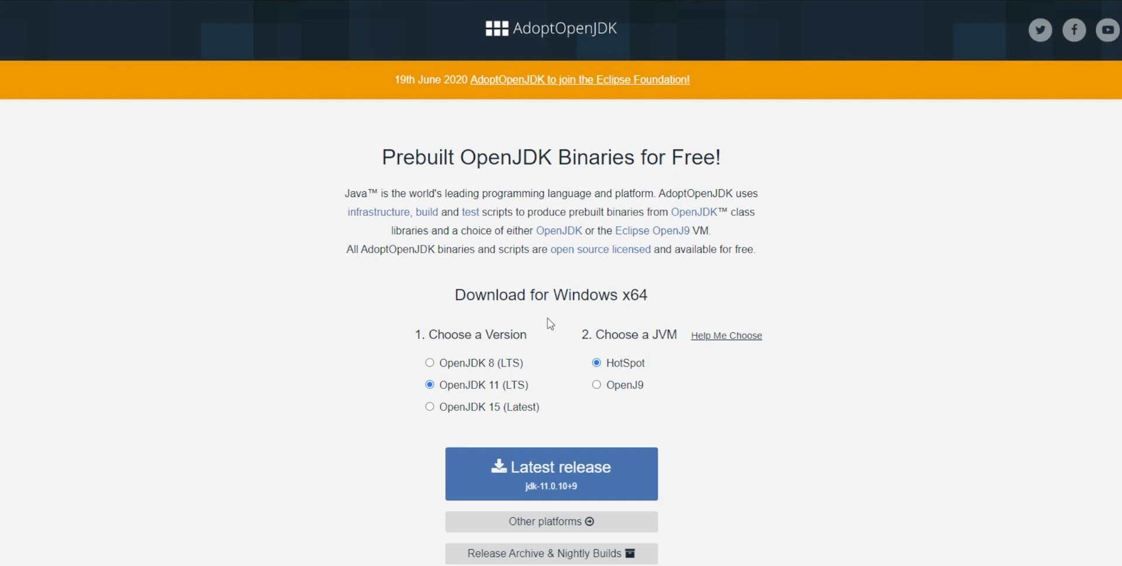
- Download the OpenJDK 11 HotSpot release jdk-11.0.10+9 and install it with the default features, accepting the license agreement
left_click(607, 483)
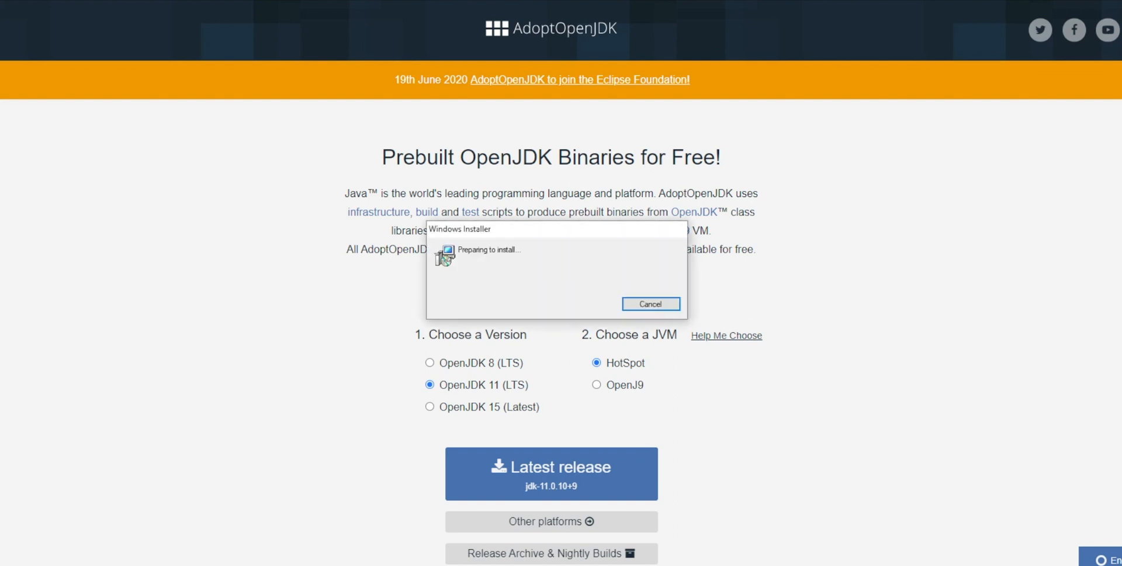
left_click(625, 381)
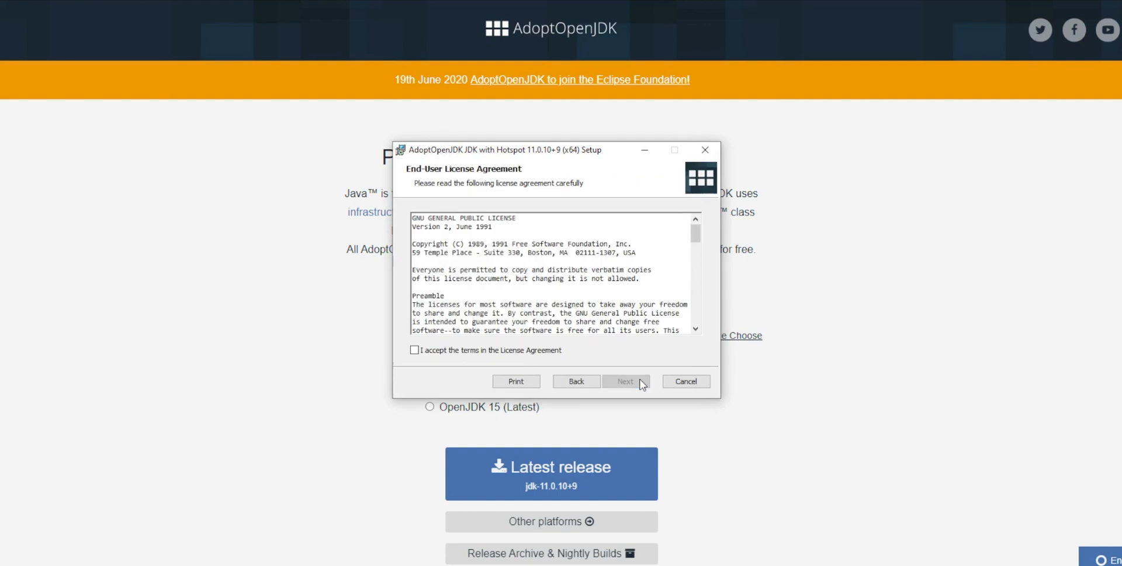
left_click(414, 350)
left_click(632, 382)
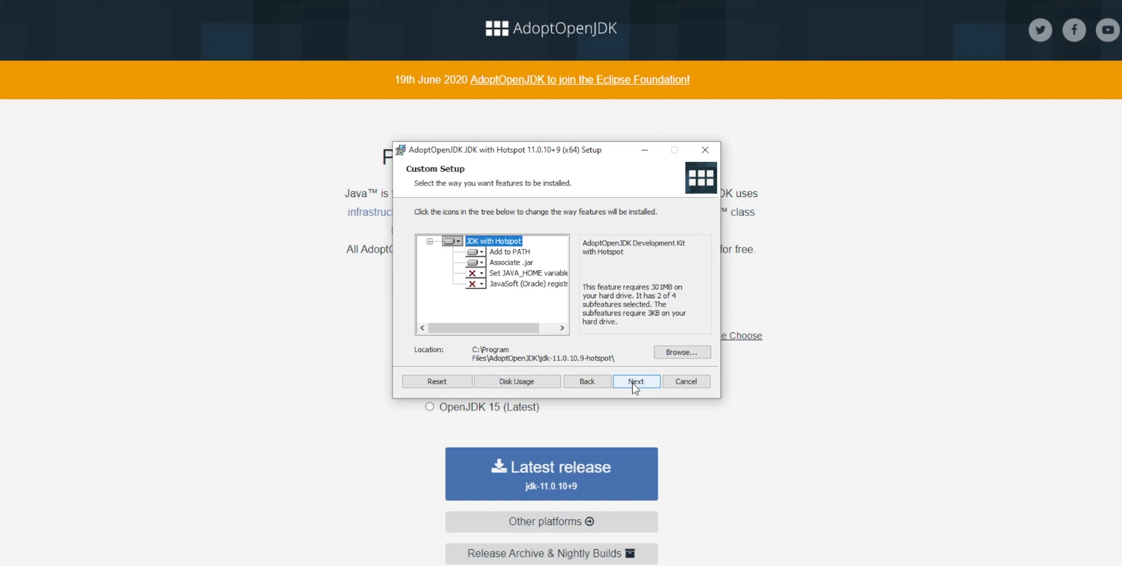
left_click(633, 382)
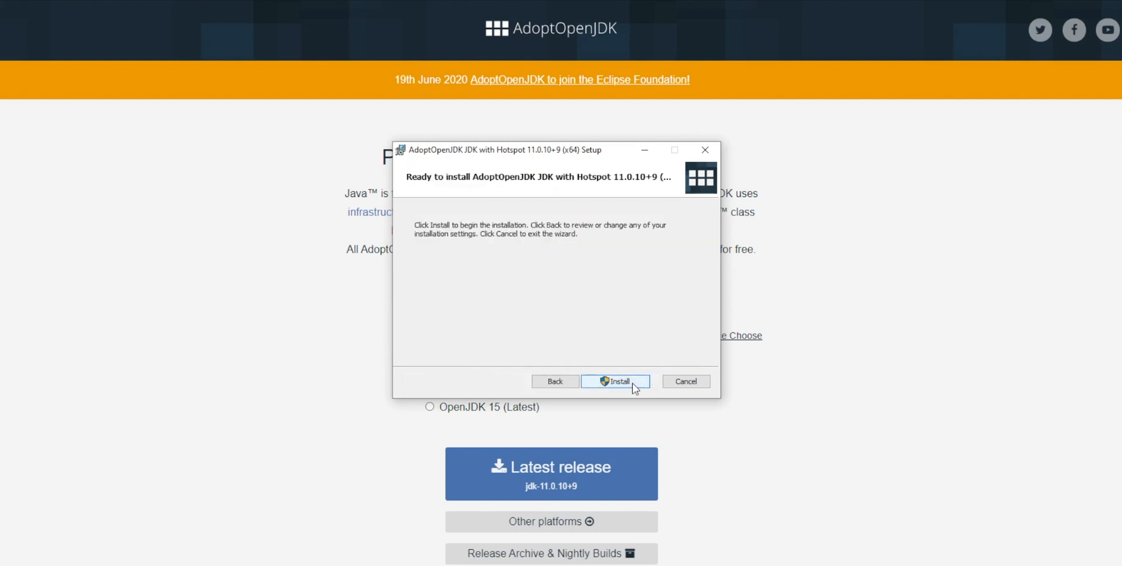
left_click(632, 383)
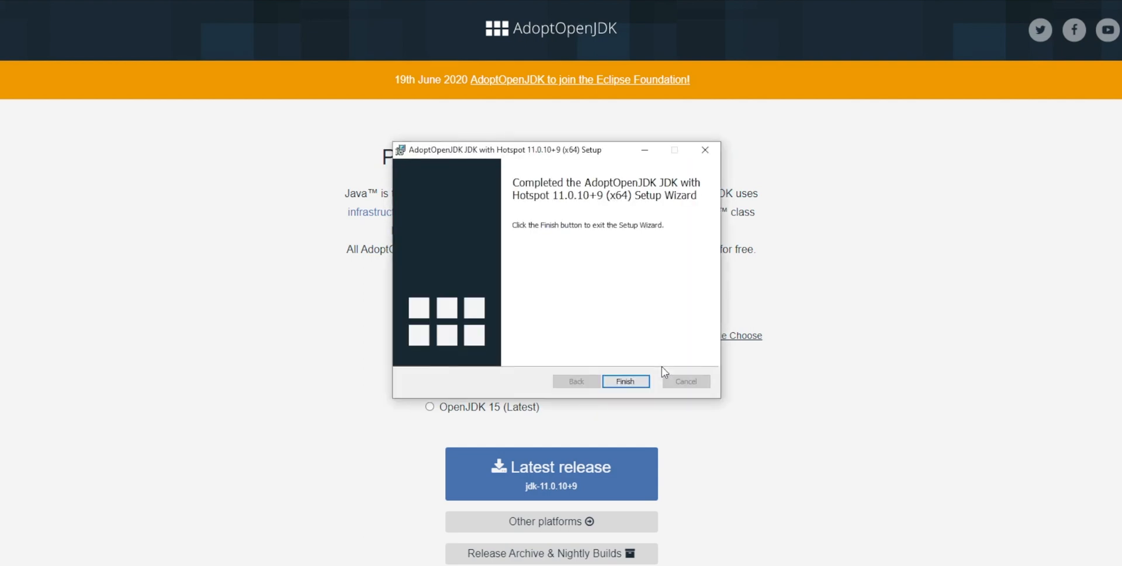
left_click(640, 381)
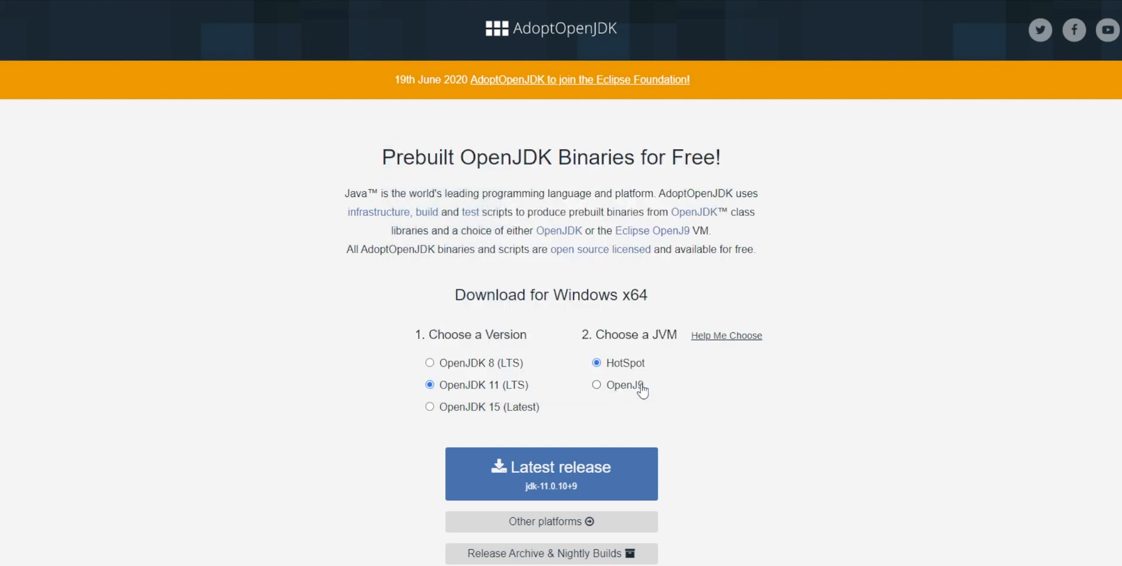
- Return to QZ Tray Setup, confirm that Java is installed, and complete the installation
left_click(842, 564)
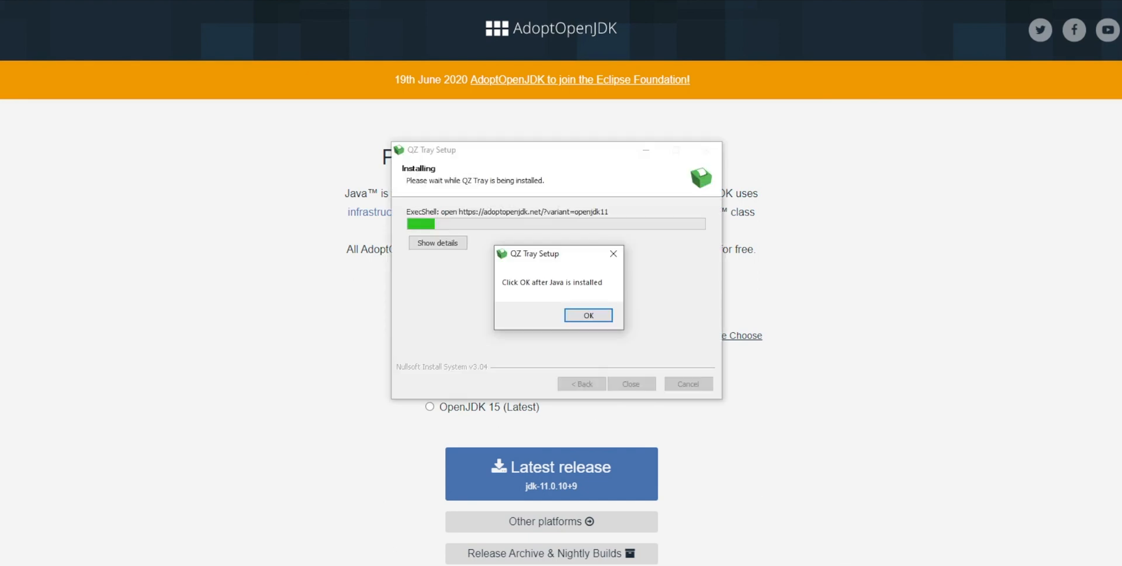
left_click(603, 320)
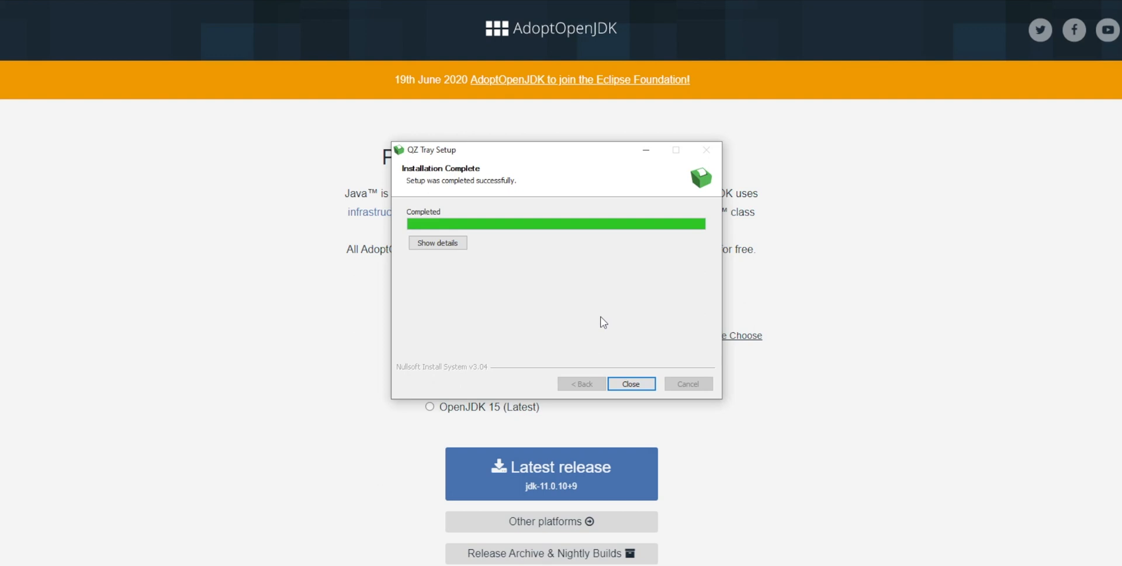
left_click(647, 384)
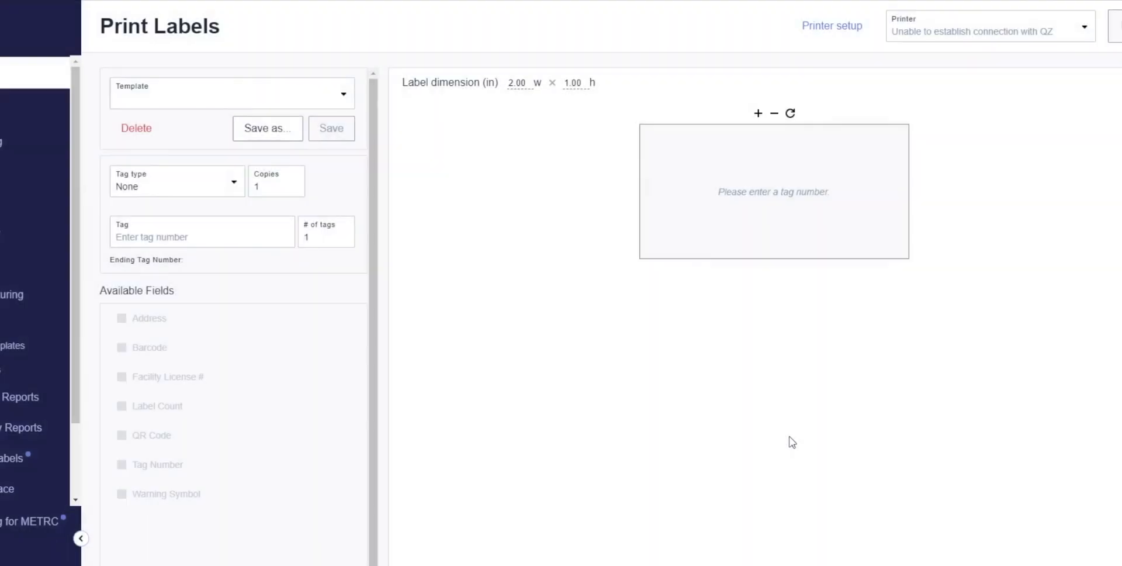
- Dismiss the Printer Calibration dialog, refresh the Canix printer list, and allow Canix to connect to QZ Tray with the decision remembered
left_click(792, 444)
left_click(1059, 36)
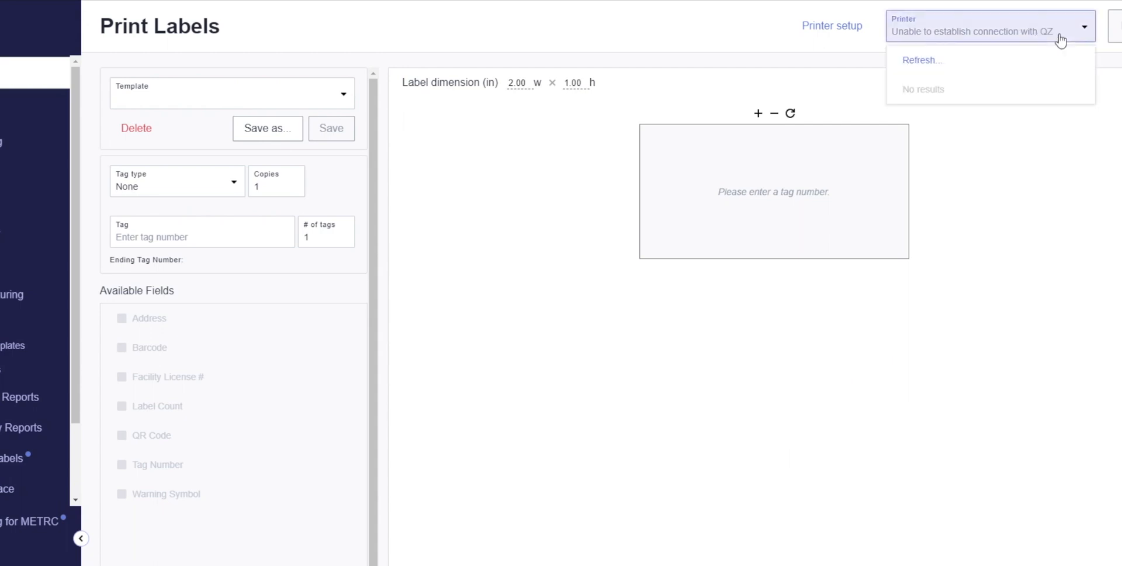
left_click(1009, 63)
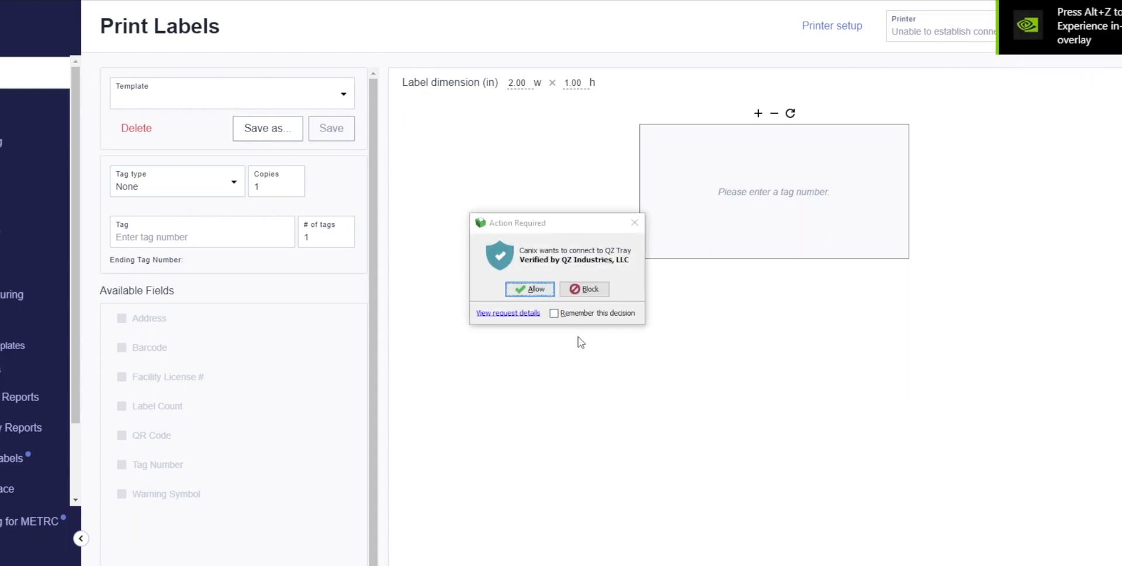
left_click(543, 291)
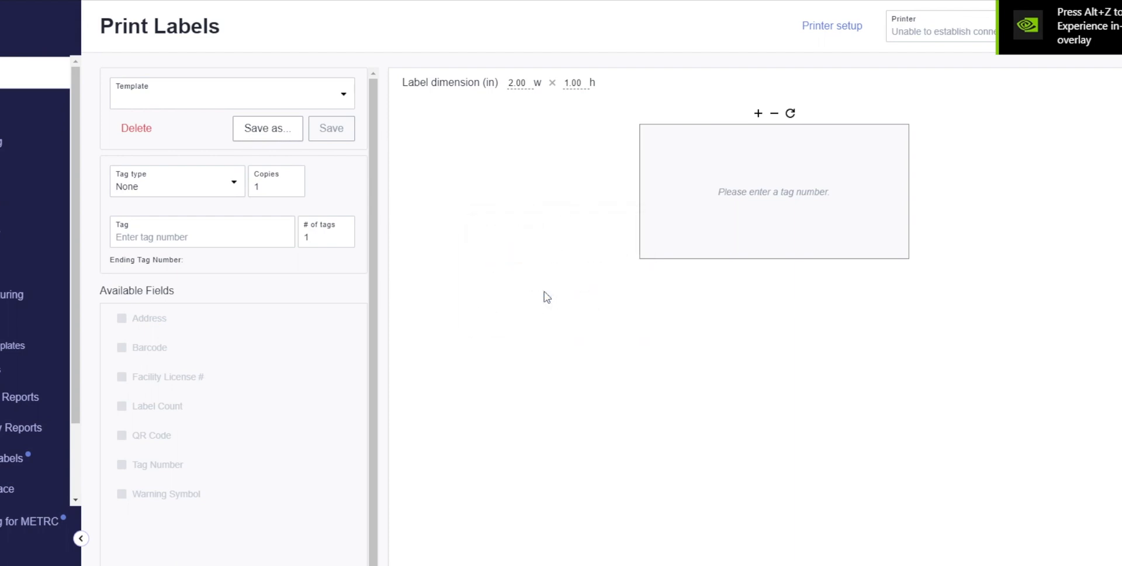
left_click(553, 314)
left_click(544, 292)
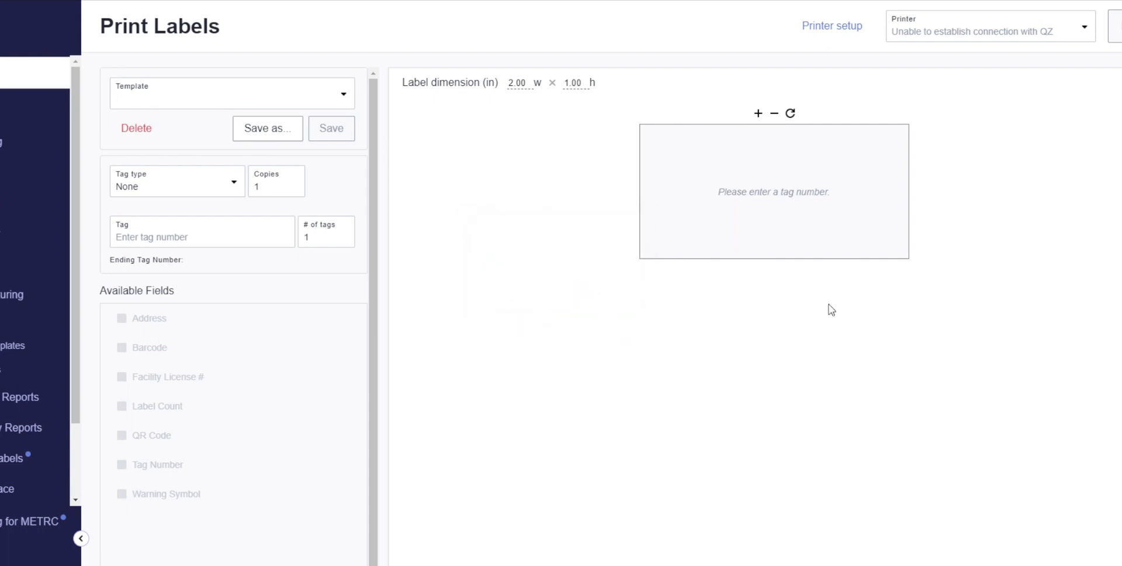
- Refresh the printer list again and select the HP Color LaserJet MFP M283fdw (C0F2C3) printer for printing labels
left_click(1077, 36)
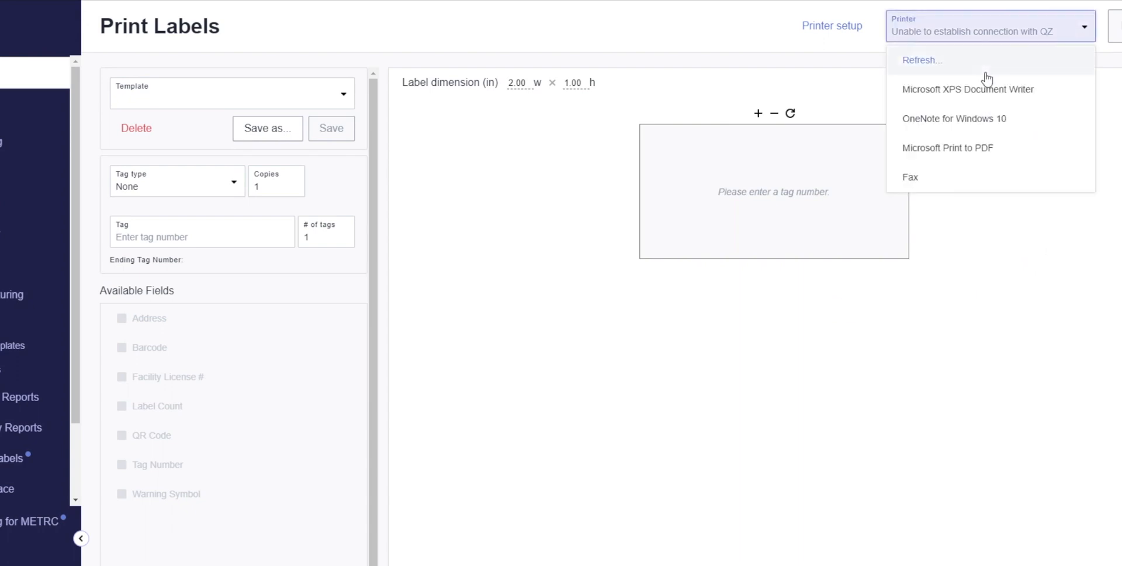
left_click(928, 65)
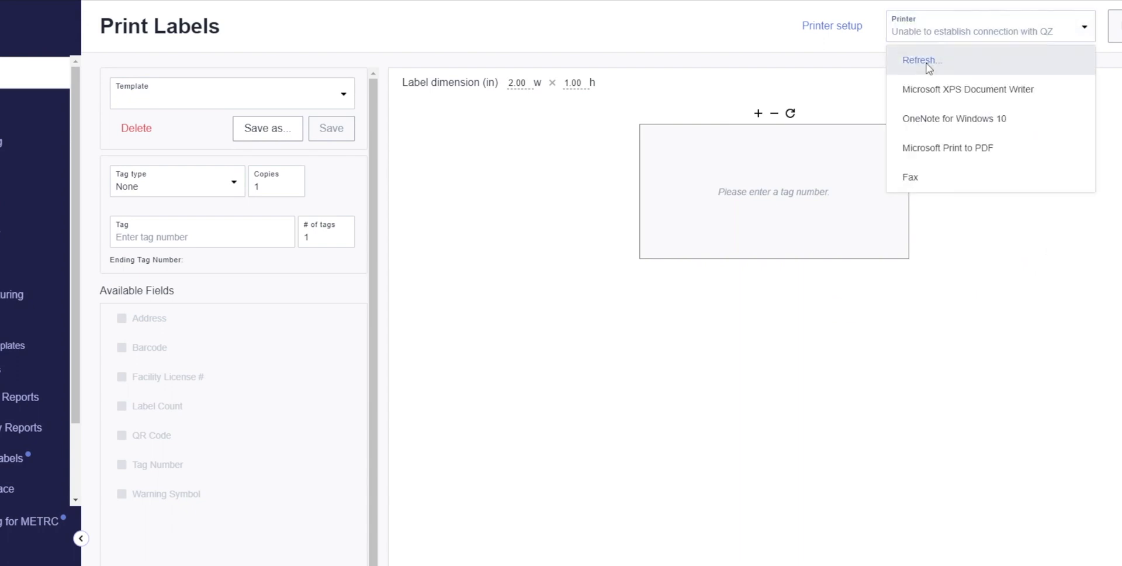
left_click(1021, 35)
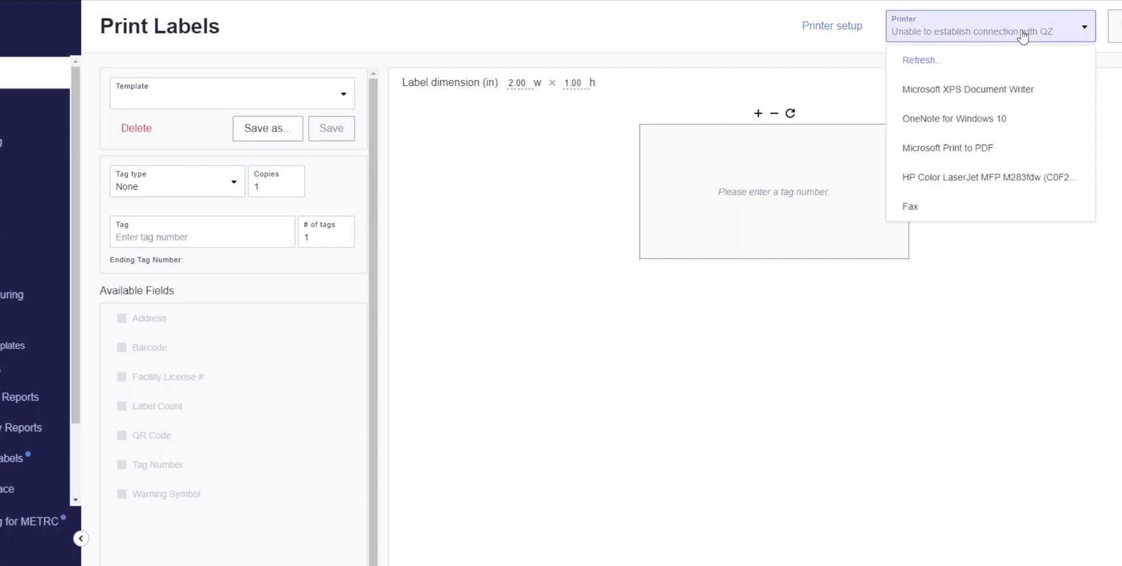
left_click(1035, 183)
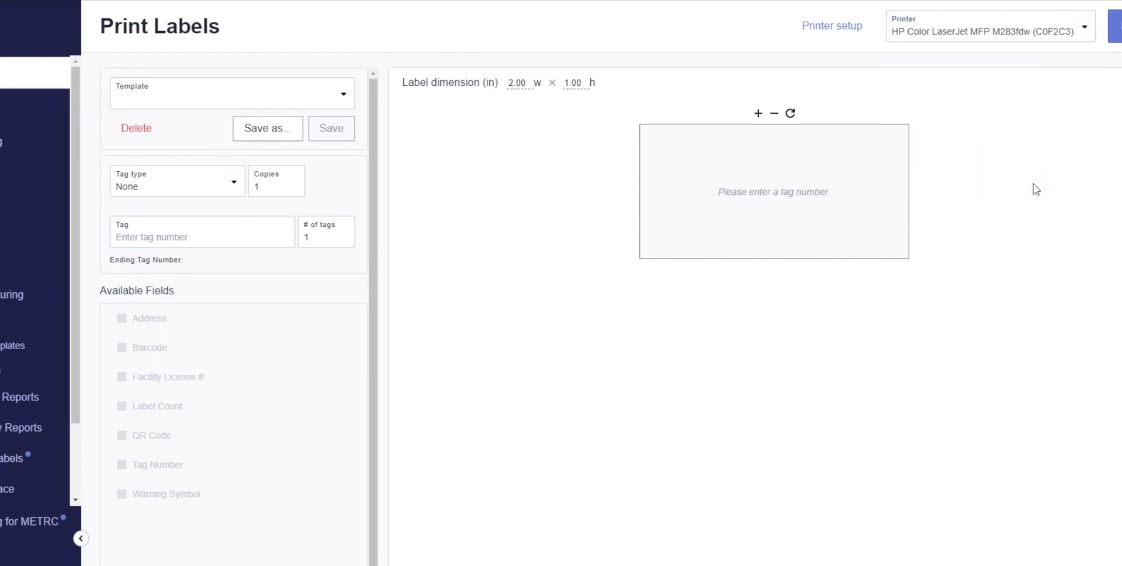